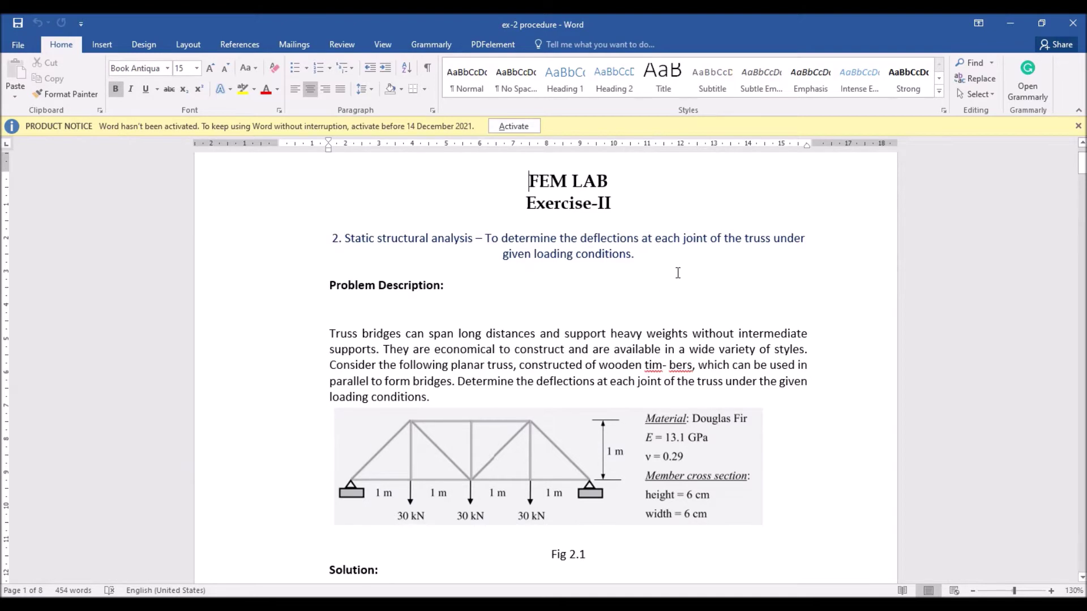
# Step: Read the truss problem description, loading figure, material data and member cross-section in the exercise document
pyautogui.scroll(-1, 677, 273)
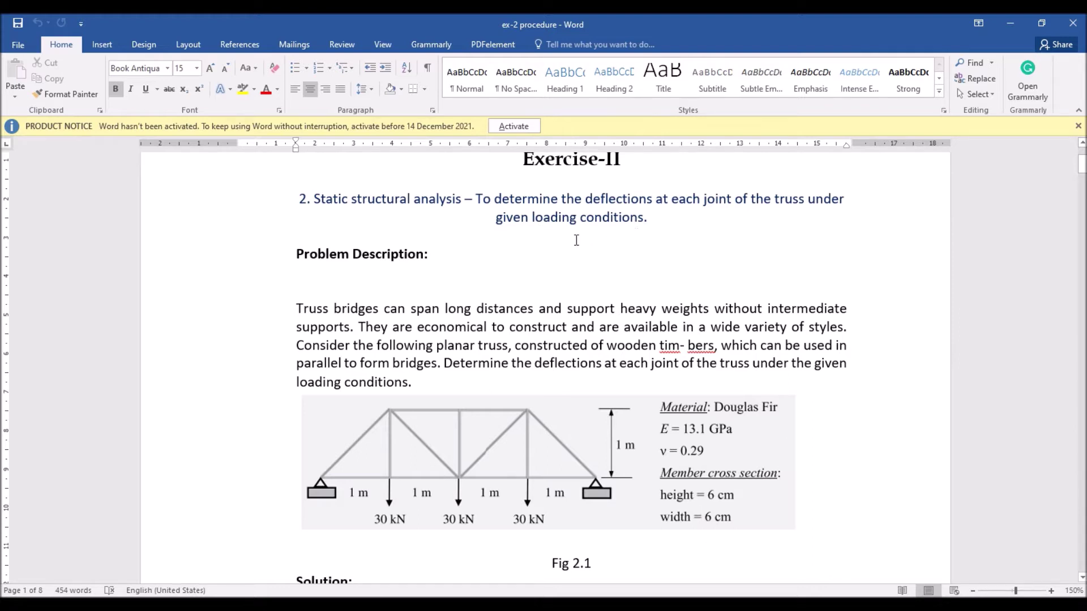
pyautogui.scroll(-1, 327, 278)
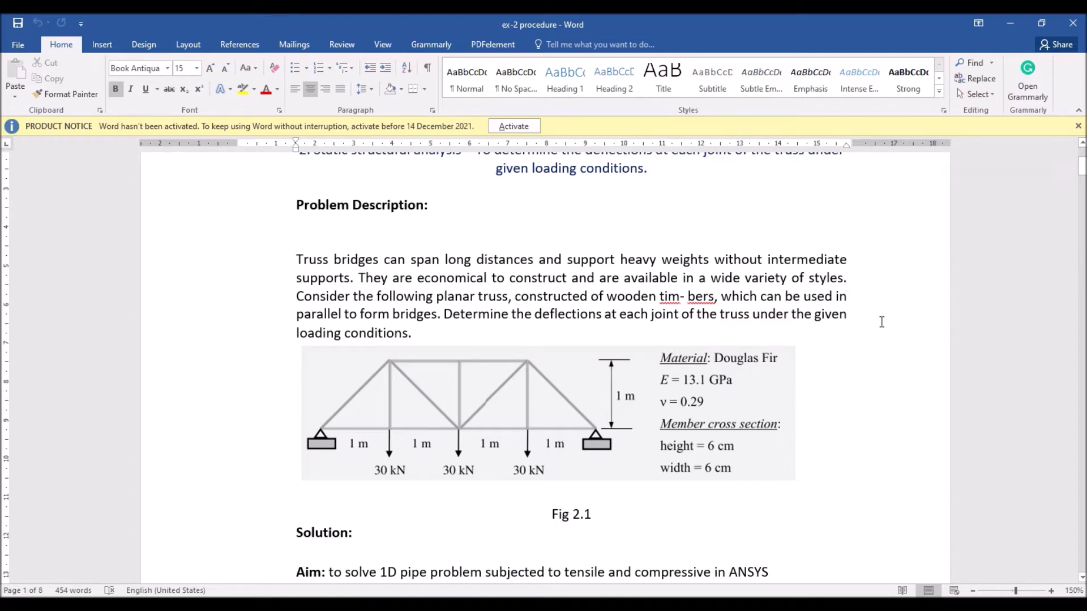
pyautogui.scroll(-1, 860, 318)
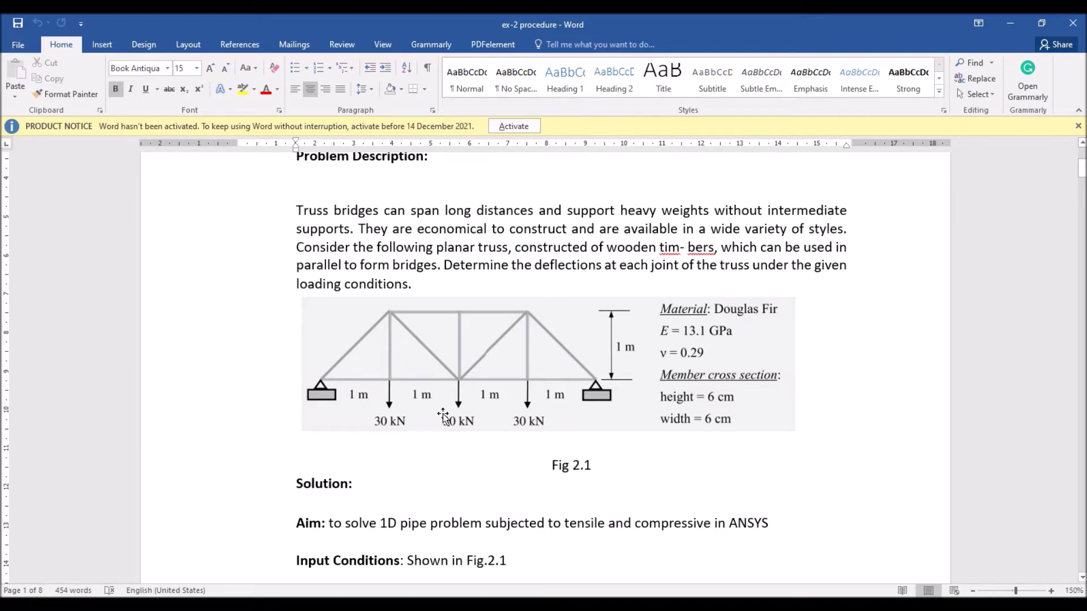
pyautogui.scroll(2, 448, 419)
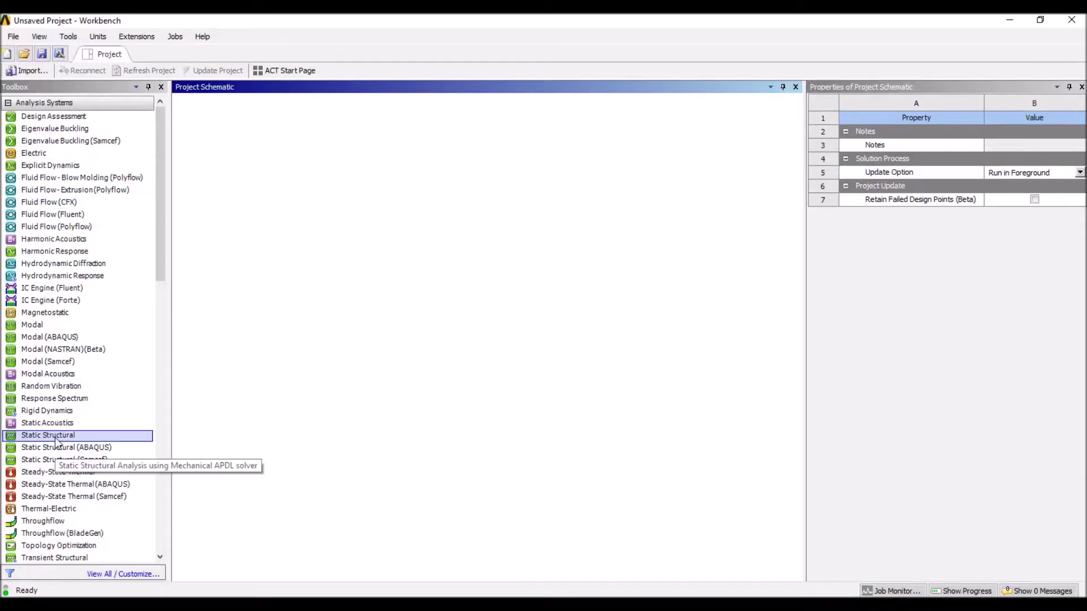
# Step: Add a Static Structural analysis system to the Workbench project schematic and arrange Workbench beside the Word document
pyautogui.moveTo(56, 442); pyautogui.dragTo(419, 273)
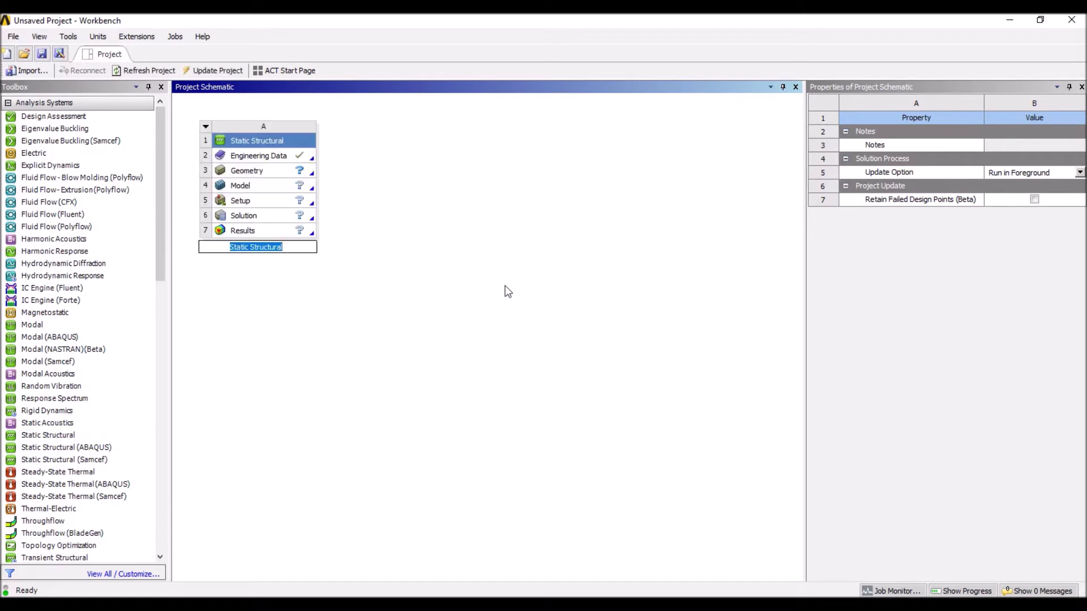
pyautogui.click(1040, 20)
pyautogui.click(357, 26)
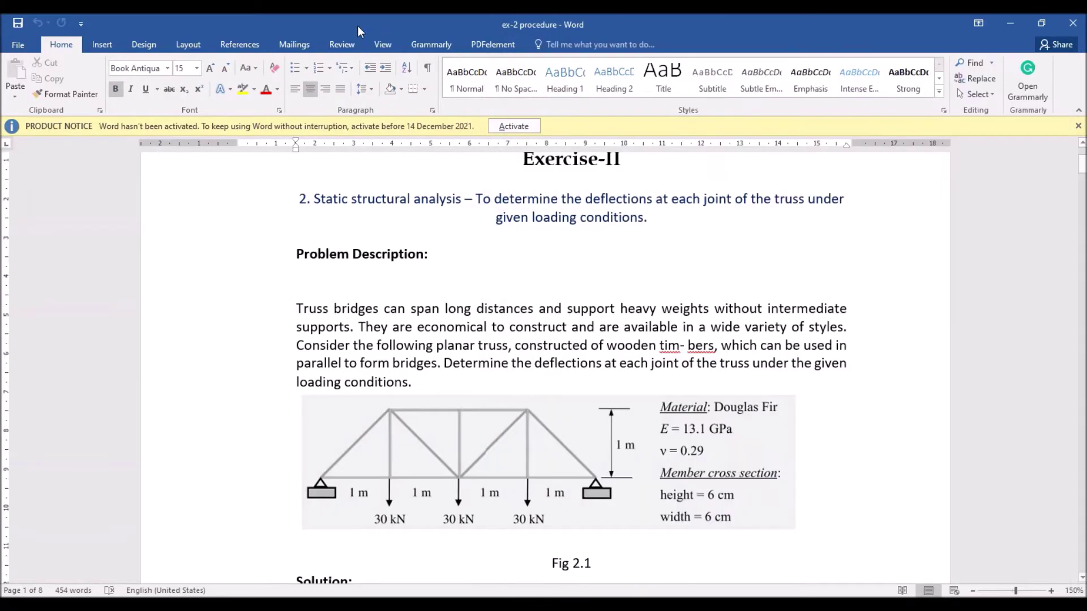
pyautogui.click(1019, 18)
pyautogui.click(1041, 23)
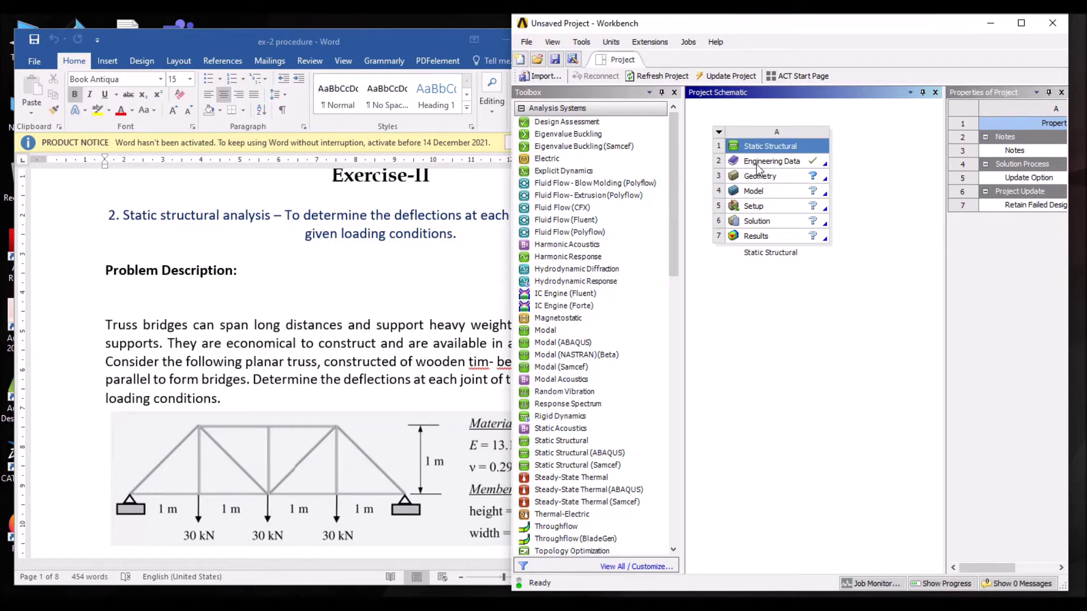
# Step: Bring the material properties and member cross-section beside the truss figure into view in the Word document
pyautogui.click(472, 275)
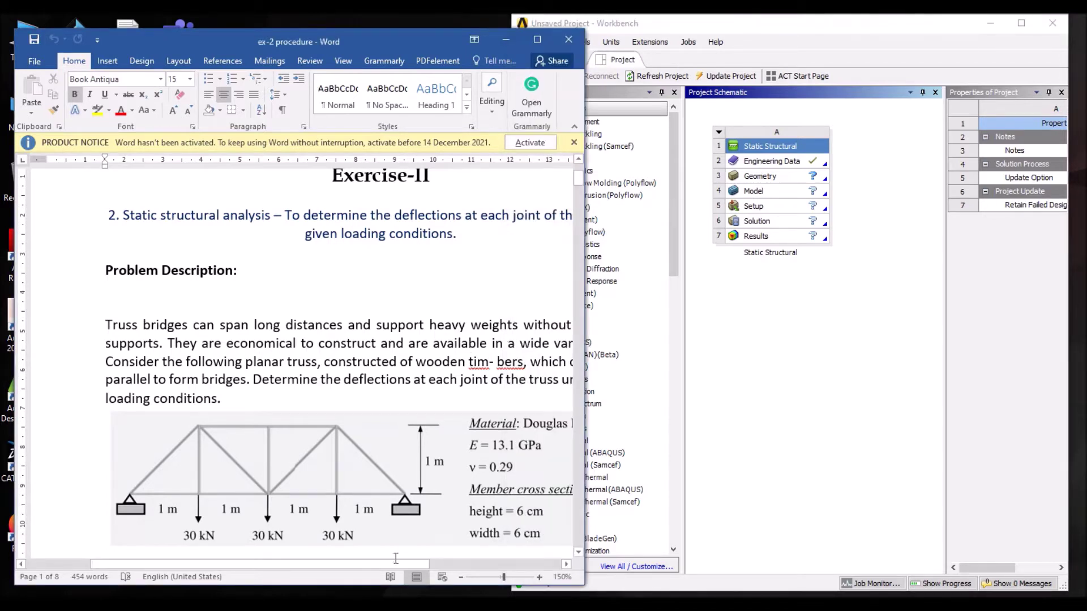
pyautogui.moveTo(395, 564); pyautogui.dragTo(477, 564)
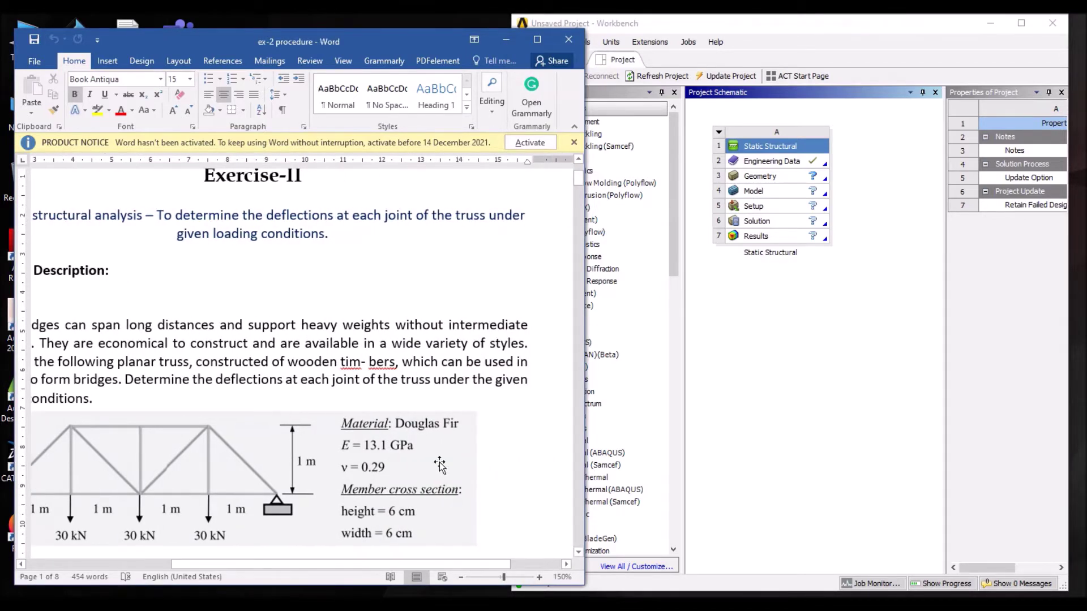
pyautogui.keyDown('ctrl'); pyautogui.scroll(1, 436, 466); pyautogui.keyUp('ctrl')
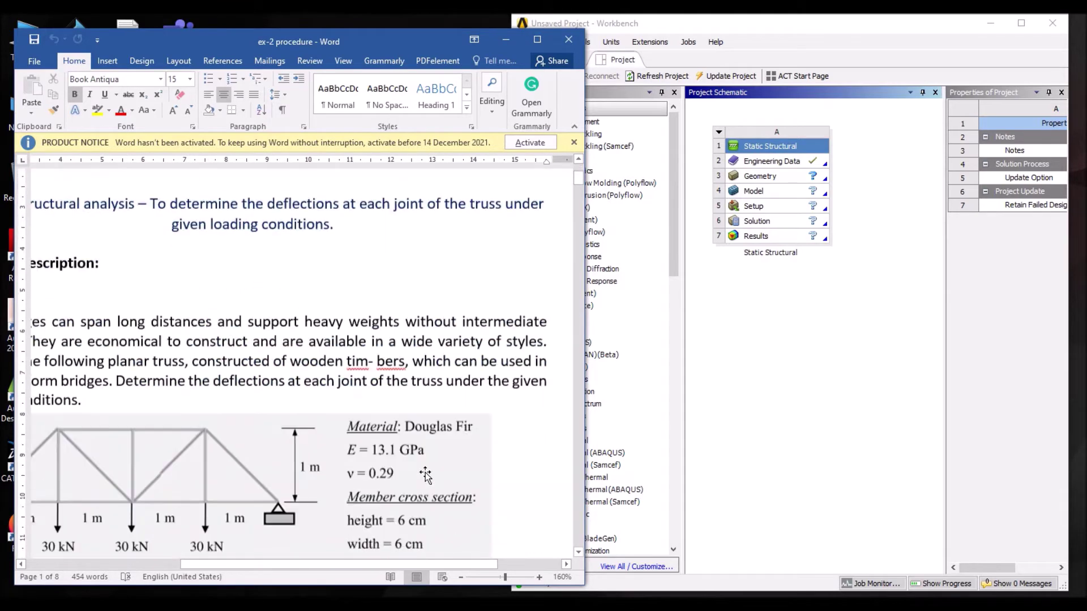
pyautogui.scroll(-1, 424, 470)
pyautogui.scroll(-1, 390, 430)
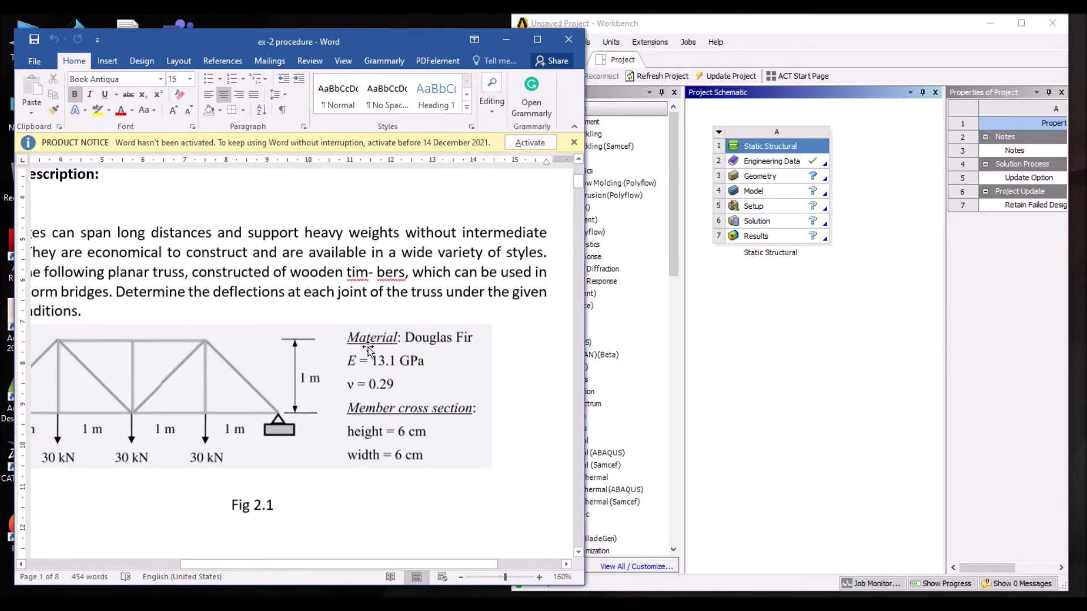
# Step: Switch to Workbench, open the Static Structural system's Engineering Data and add a new material named Douglas FIr
pyautogui.click(611, 287)
pyautogui.click(783, 166)
pyautogui.doubleClick(788, 163)
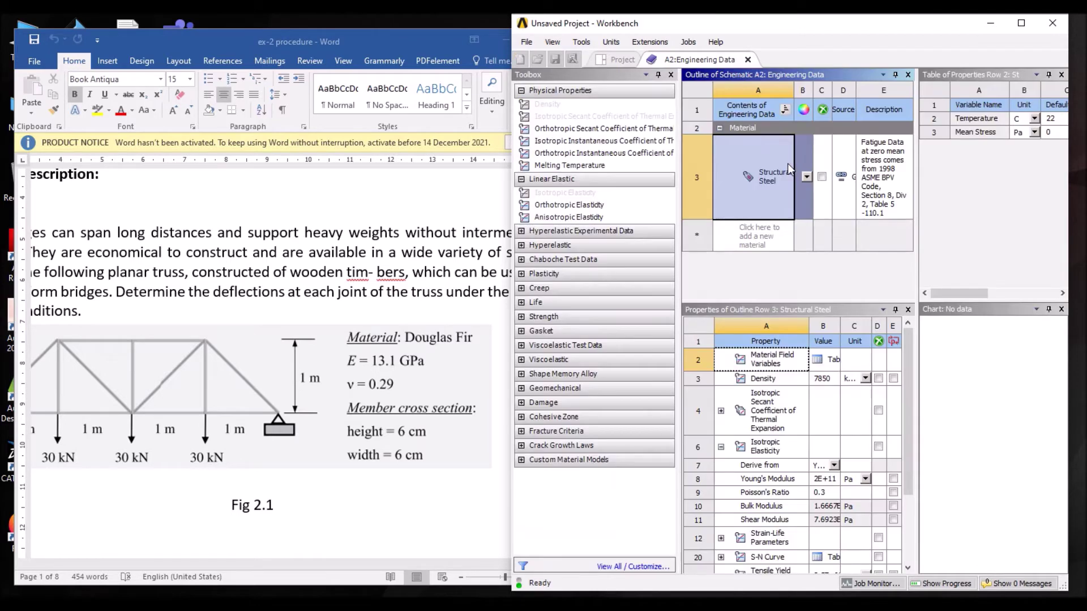
pyautogui.click(753, 253)
pyautogui.write('Douglas Fir')
pyautogui.press('Return')
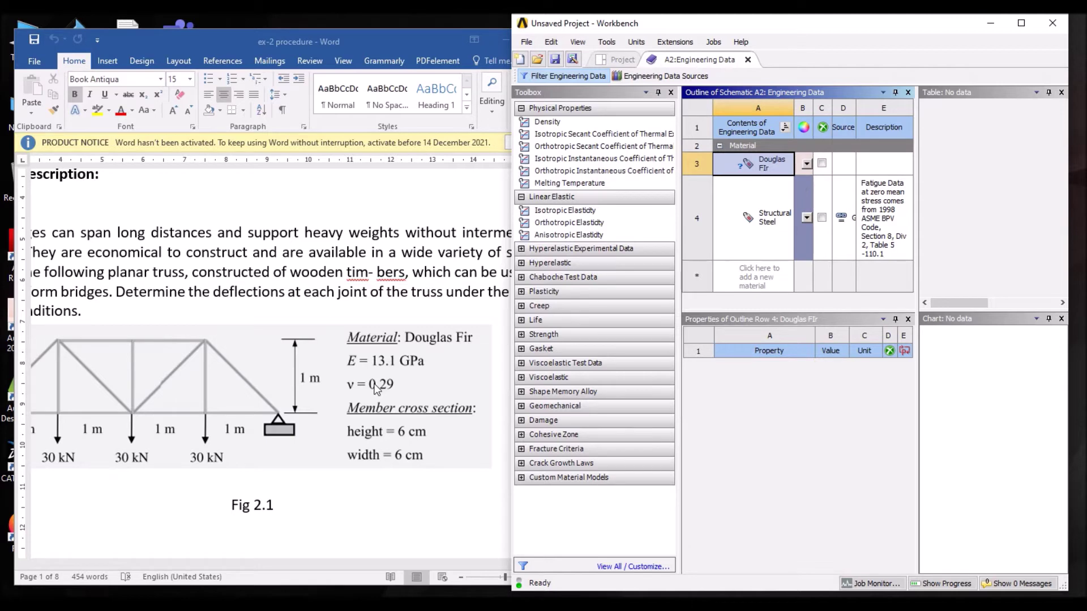
# Step: Add the Isotropic Elasticity property to the Douglas FIr material and set its Young's Modulus to 131e8 Pa
pyautogui.click(556, 213)
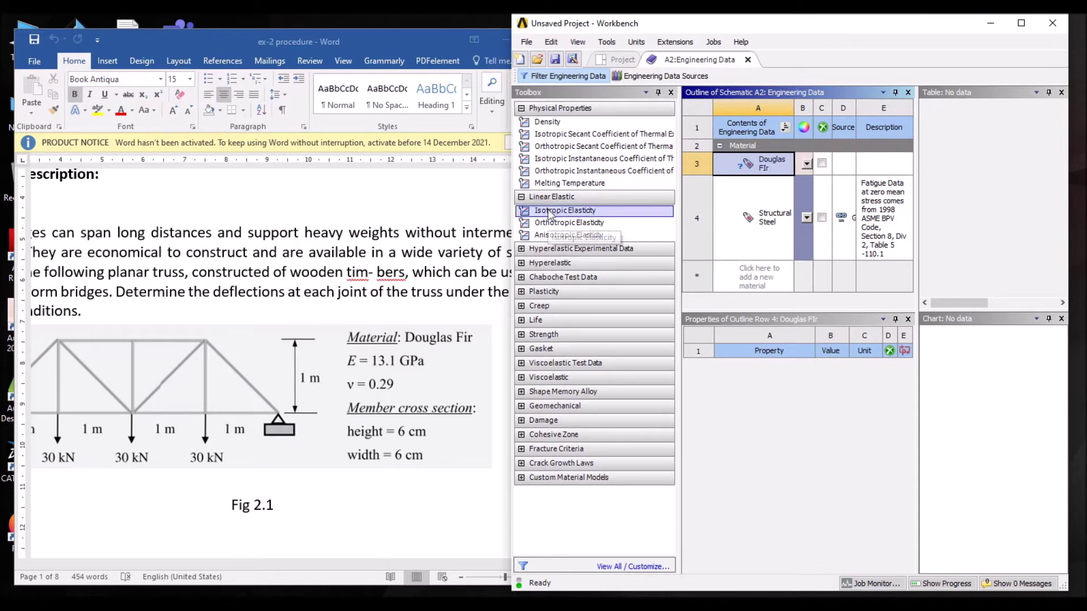
pyautogui.moveTo(548, 214); pyautogui.dragTo(755, 196)
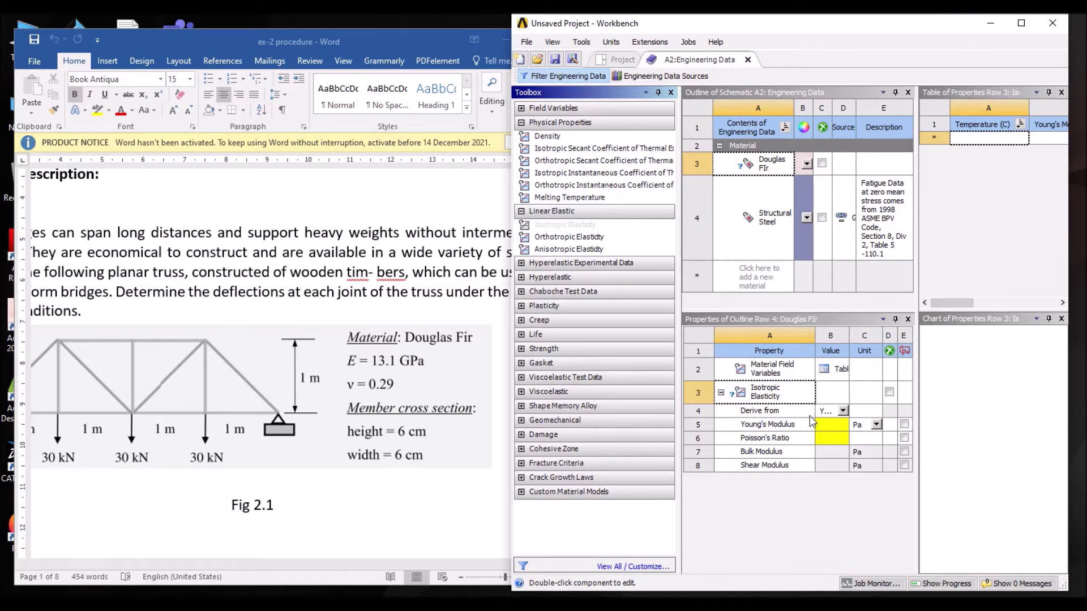
pyautogui.click(833, 425)
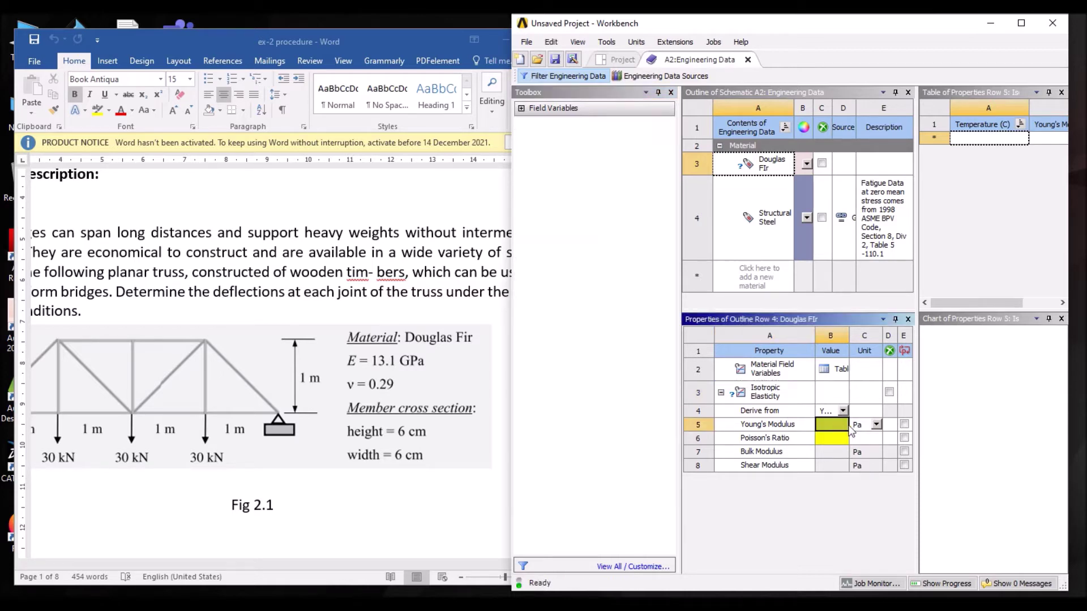
pyautogui.click(876, 424)
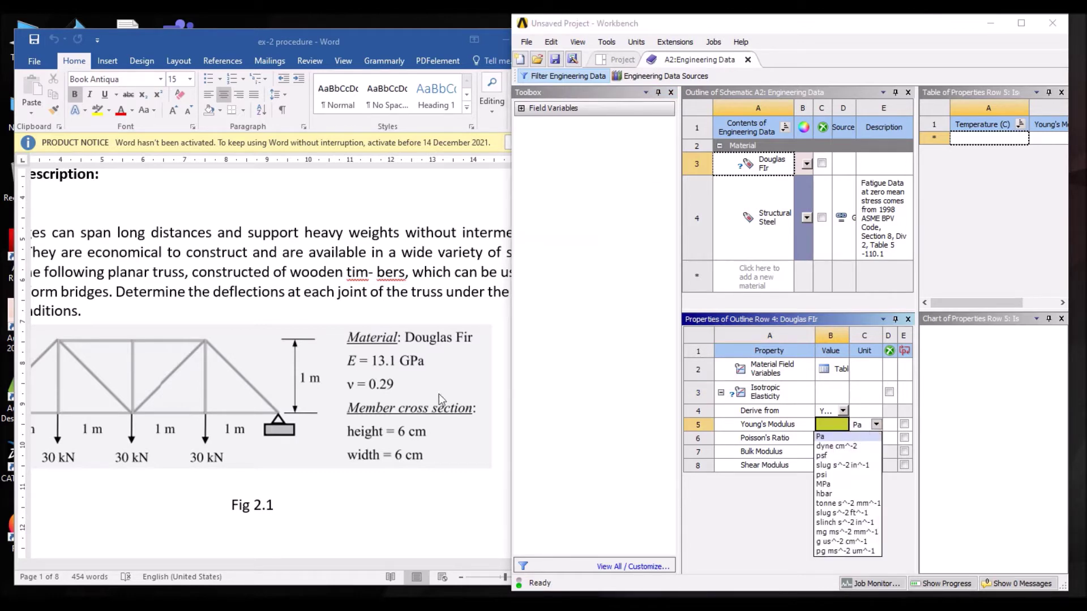
pyautogui.click(849, 436)
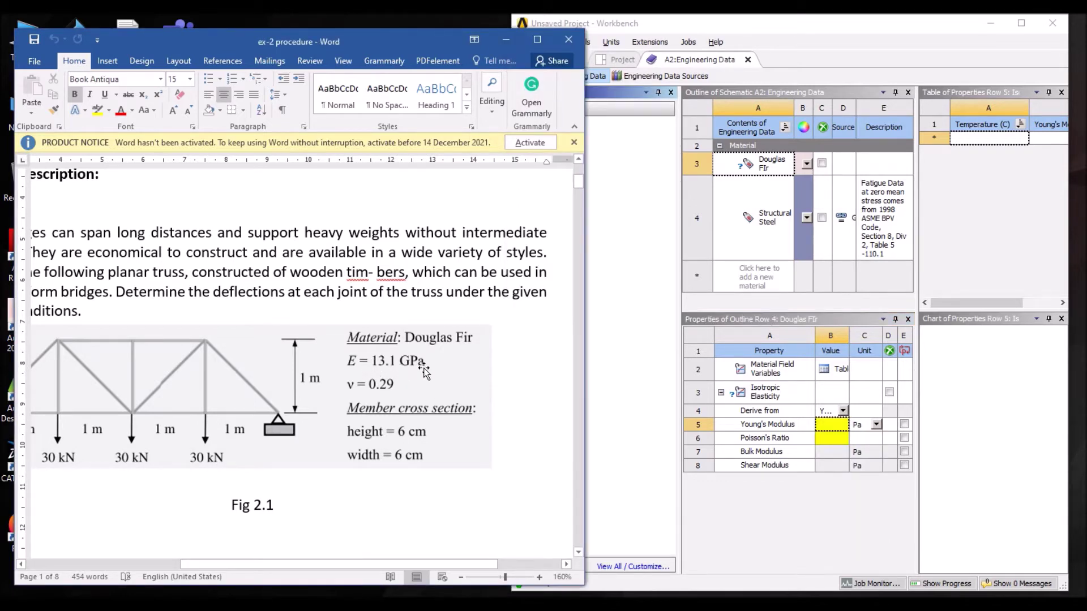
pyautogui.click(827, 429)
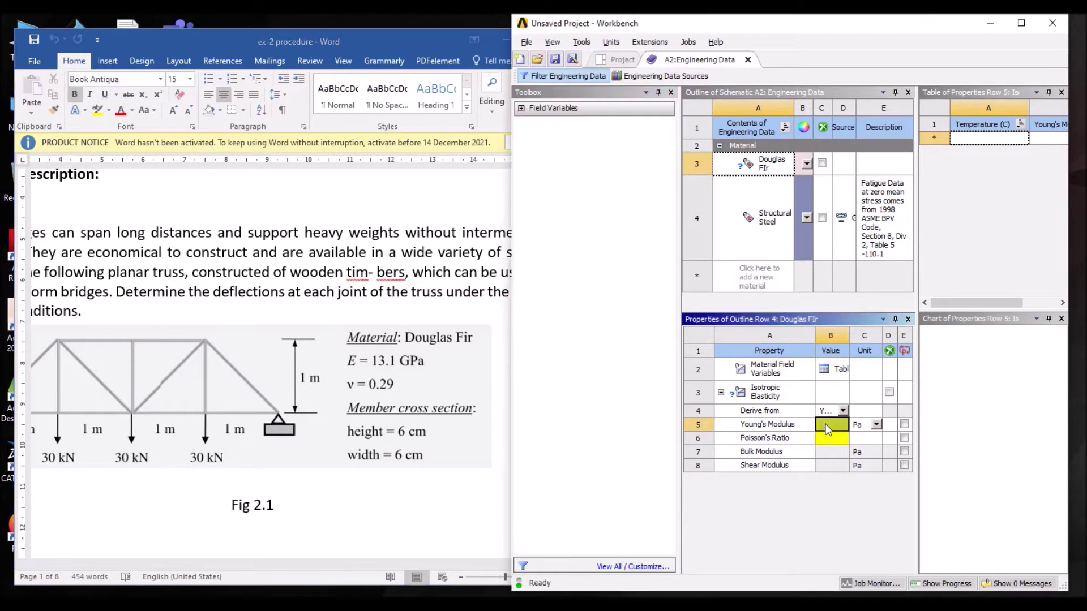
pyautogui.write('131')
pyautogui.write('e8')
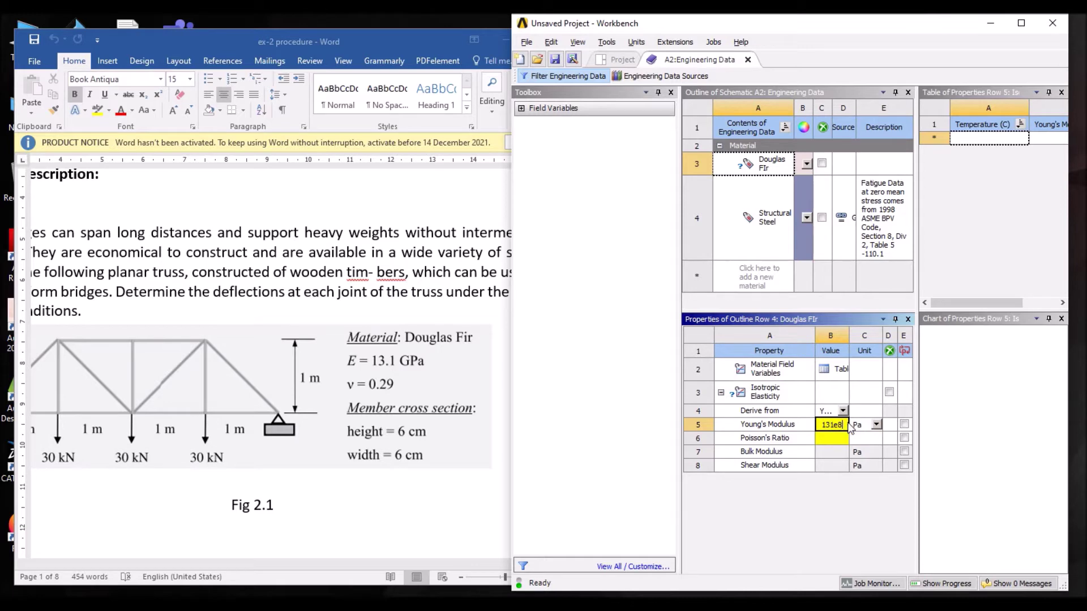
pyautogui.press('Return')
# Step: Set the Douglas FIr material's Poisson's Ratio to 0.29 and close Engineering Data
pyautogui.click(832, 439)
pyautogui.write('0.29')
pyautogui.press('Return')
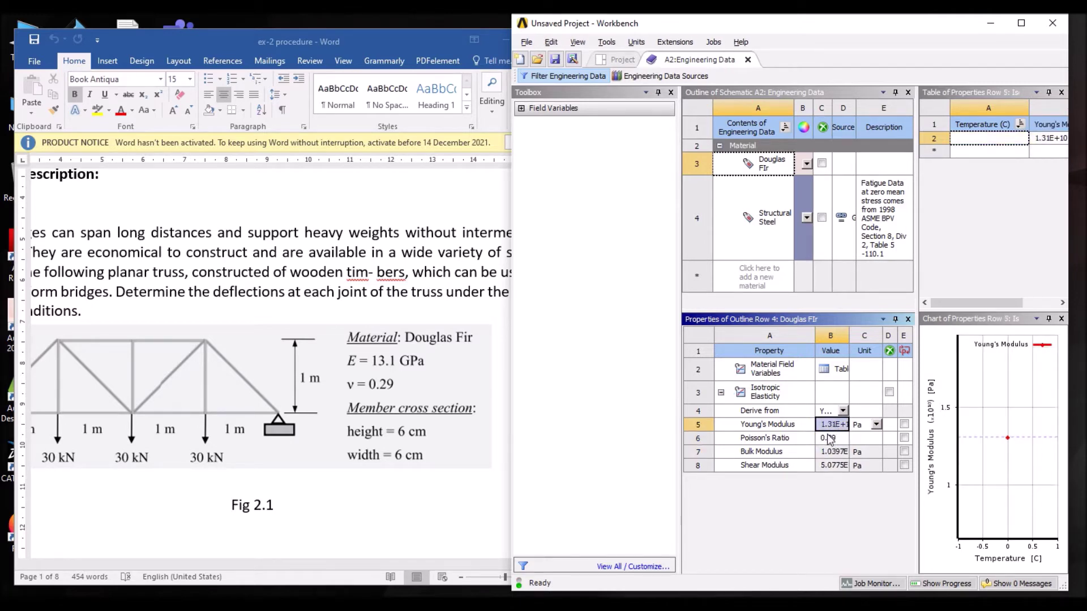
pyautogui.press('Up')
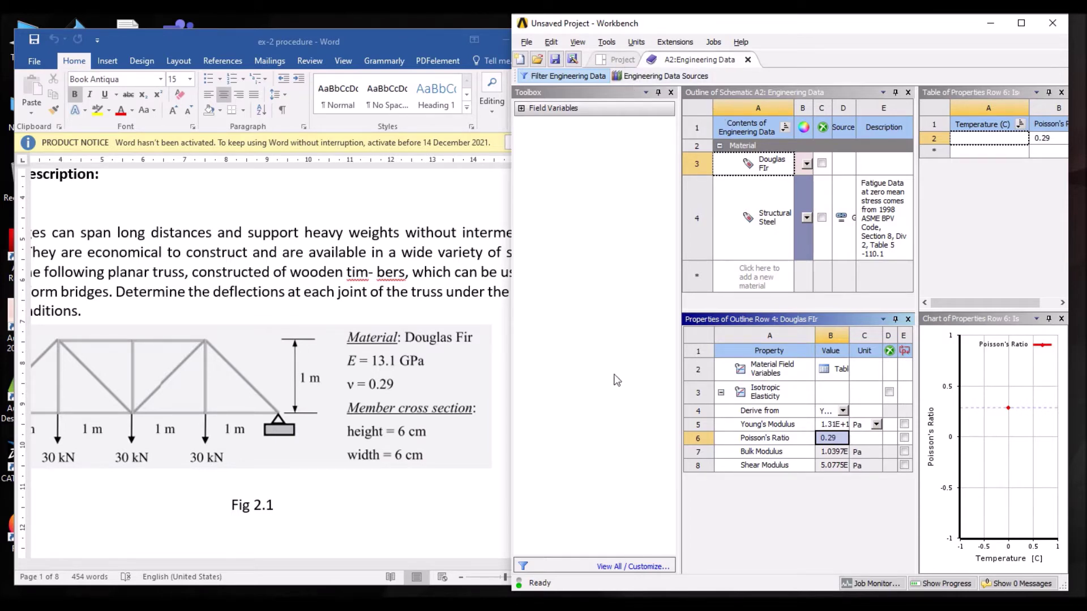
pyautogui.click(747, 60)
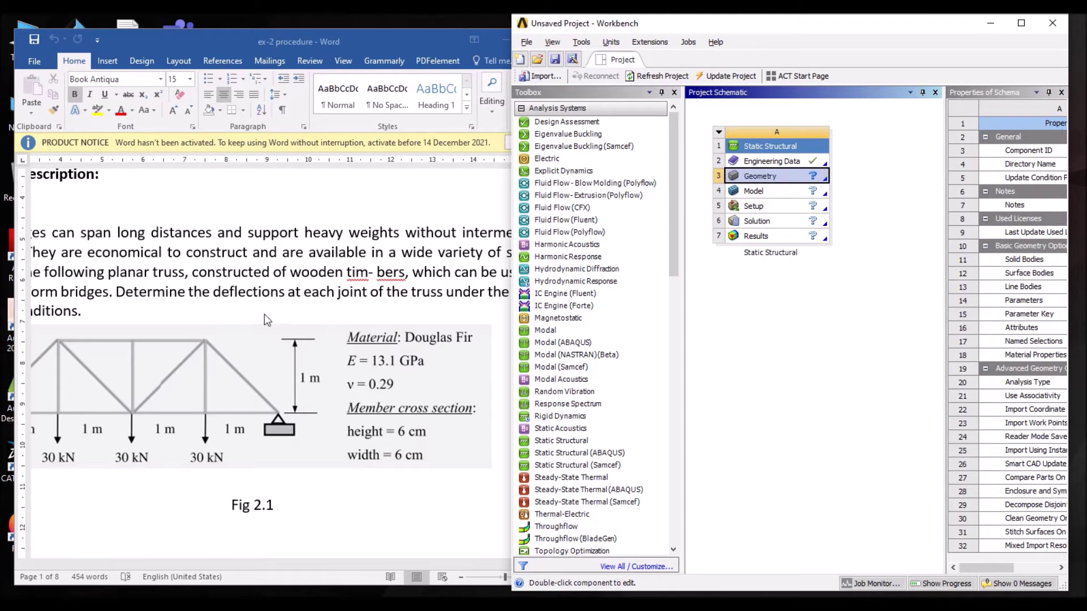
# Step: Bring the whole truss figure into view in Word and open a new DesignModeler geometry for the Static Structural system
pyautogui.click(267, 318)
pyautogui.moveTo(271, 571); pyautogui.dragTo(218, 566)
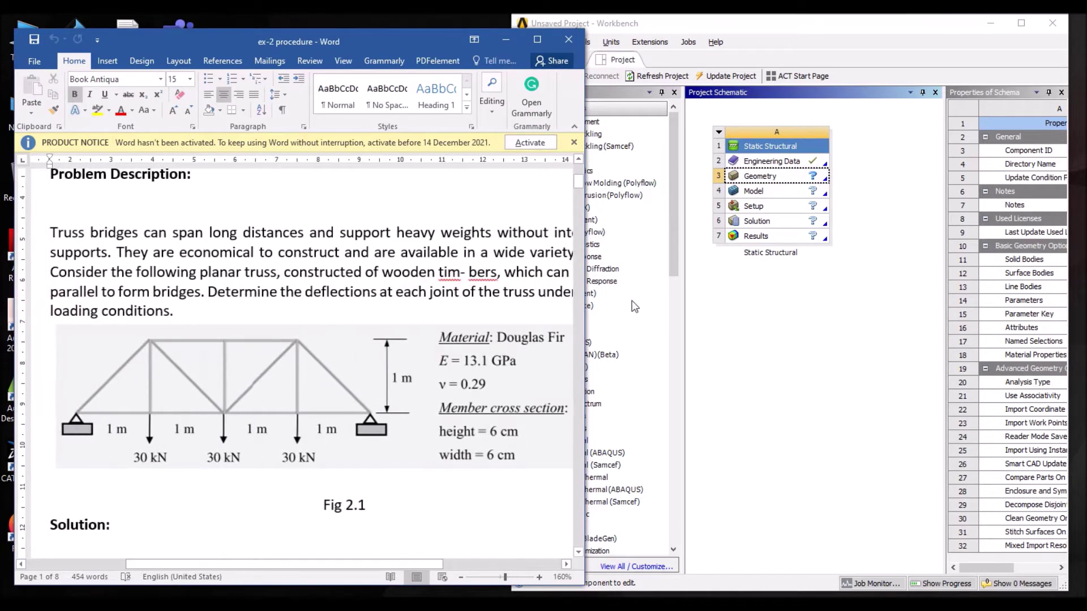
pyautogui.click(790, 174)
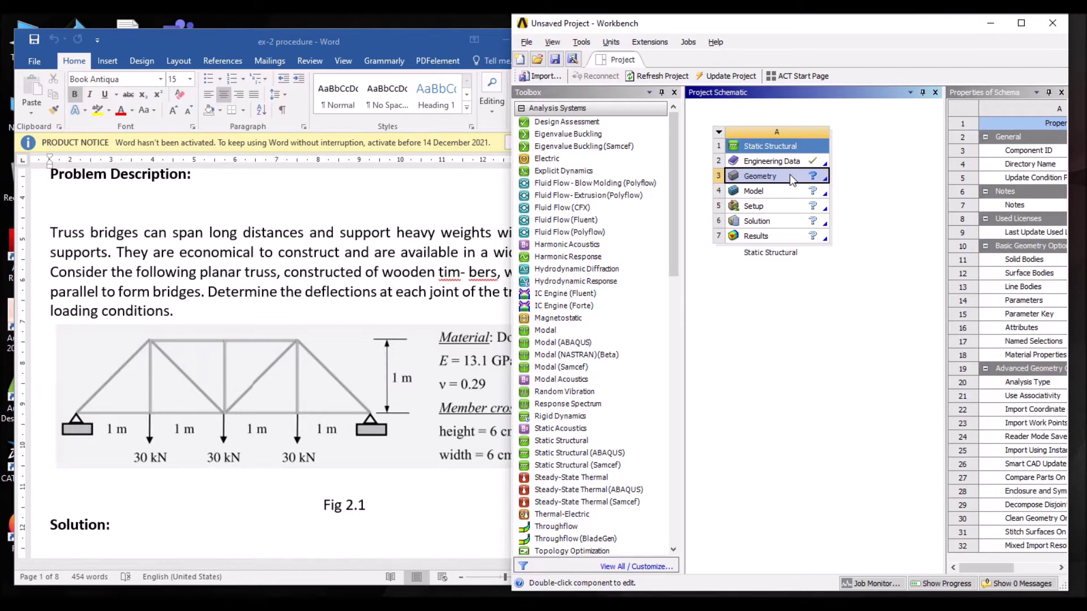
pyautogui.rightClick(792, 177)
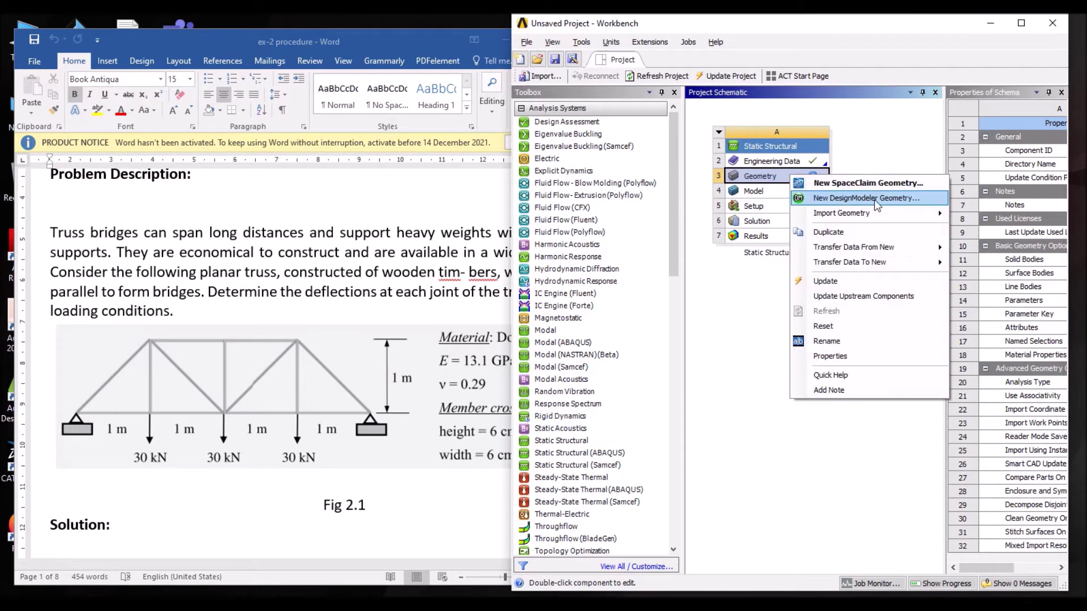
pyautogui.click(874, 200)
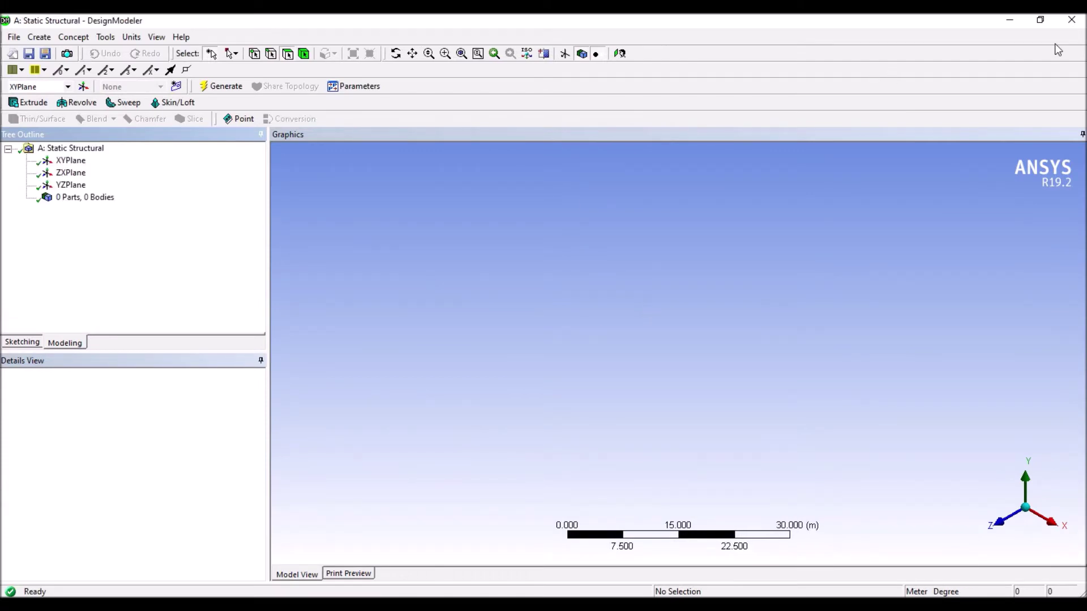
# Step: Place DesignModeler beside the Word document, select the XYPlane and orient the view face-on to it
pyautogui.click(1040, 20)
pyautogui.click(424, 175)
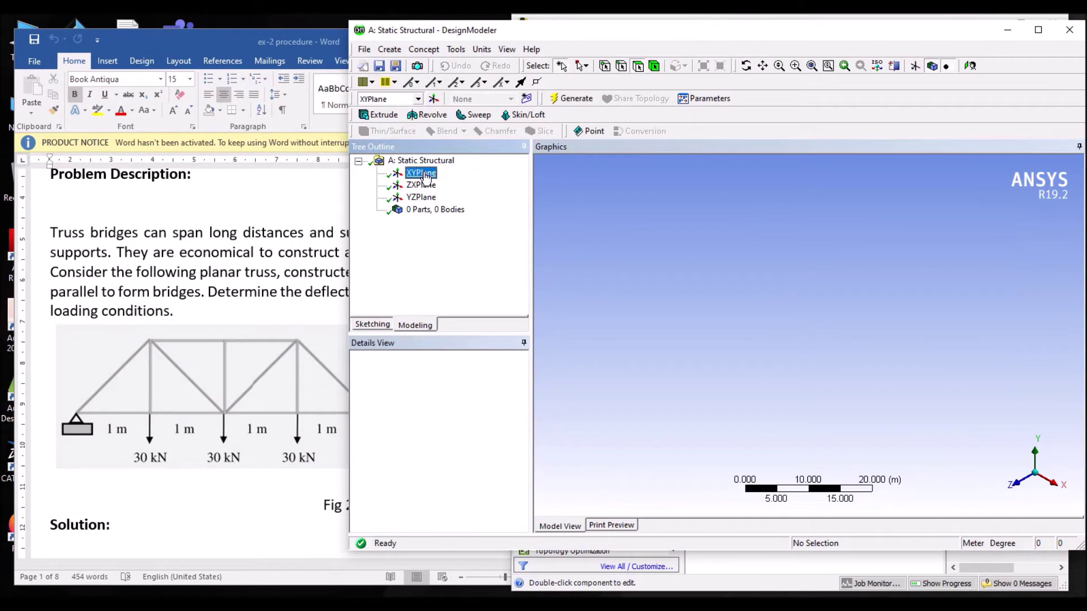
pyautogui.click(969, 66)
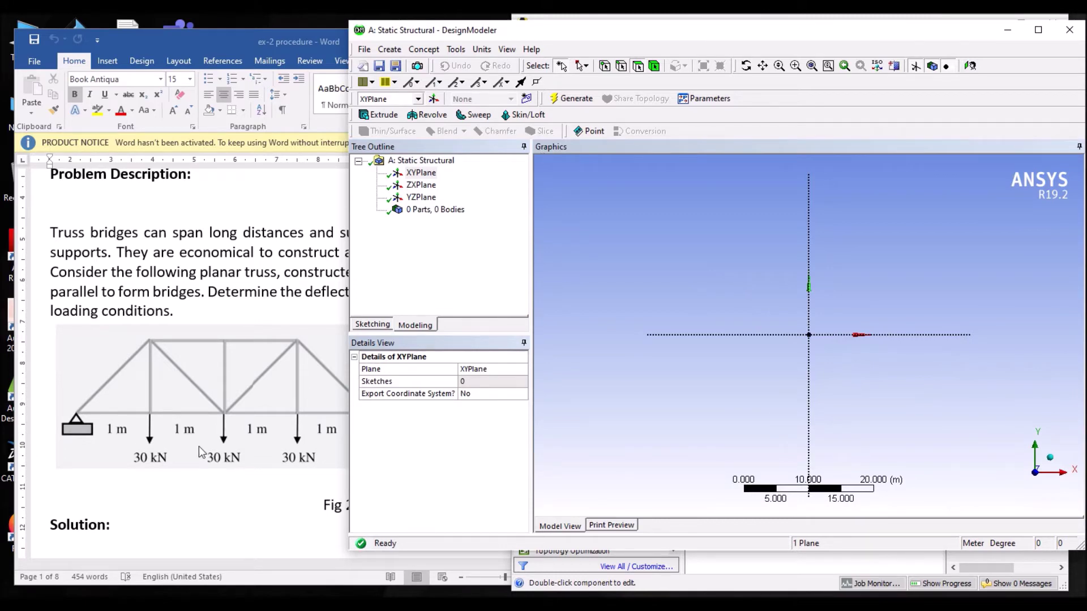
# Step: Check the model's length unit and zoom in around the XYPlane origin to a scale that suits the truss
pyautogui.click(481, 51)
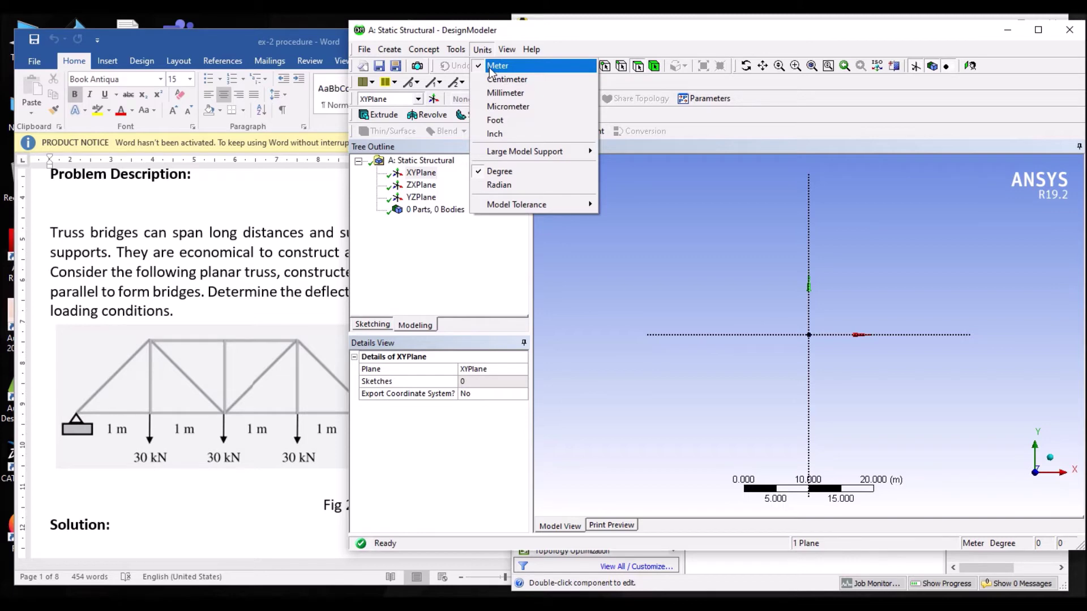
pyautogui.click(483, 49)
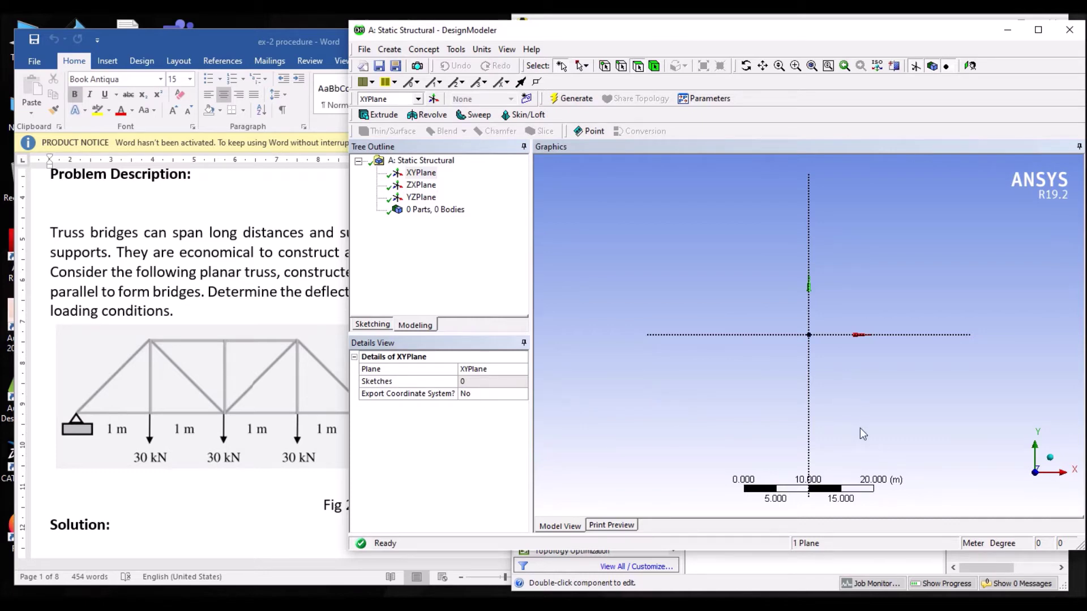
pyautogui.scroll(5, 863, 429)
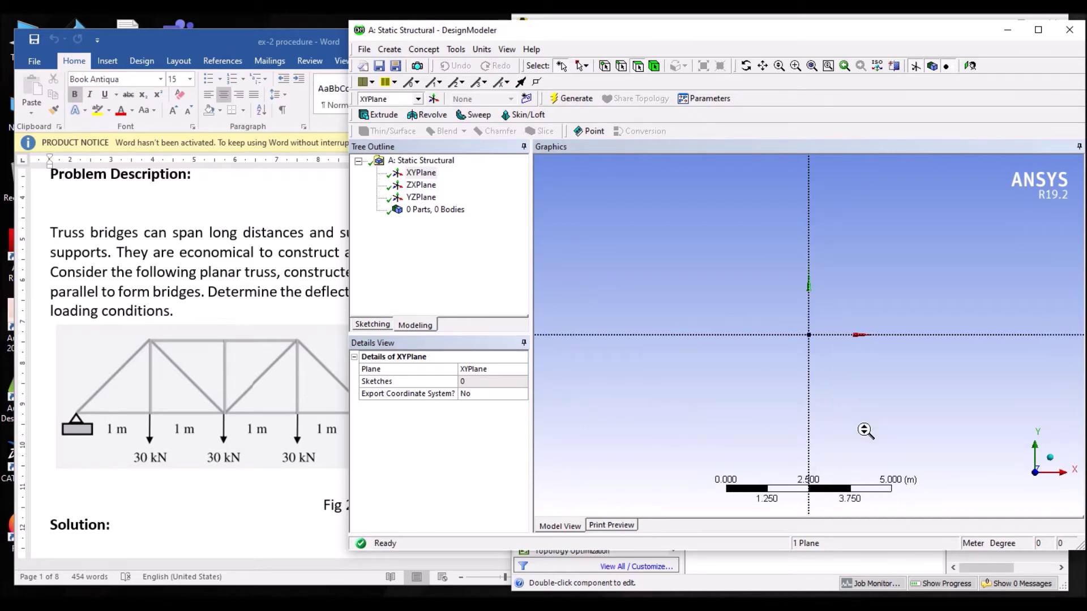
pyautogui.scroll(-1, 865, 431)
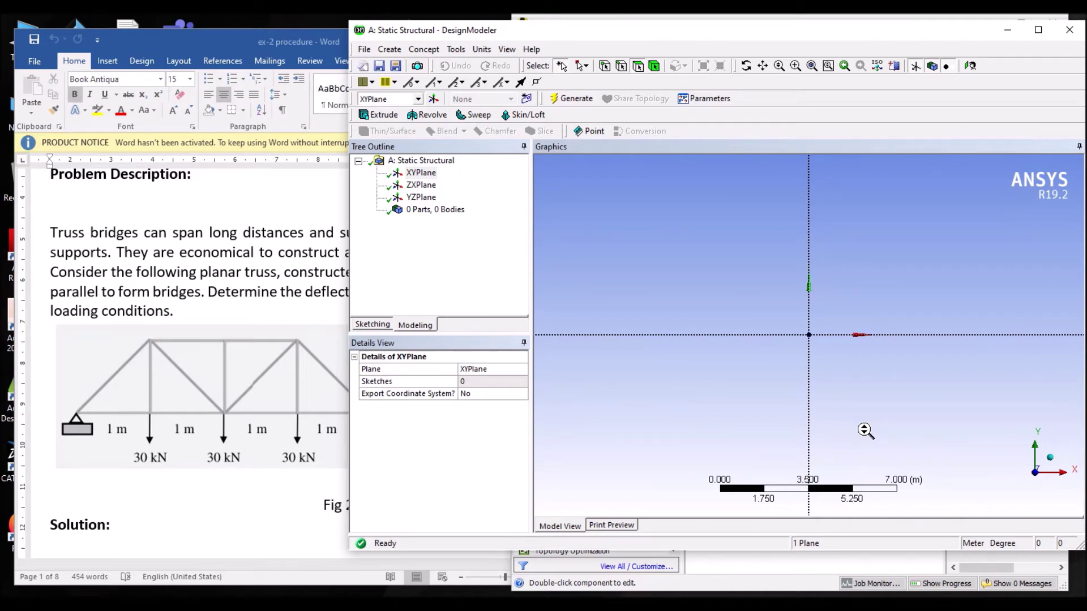
pyautogui.scroll(-1, 904, 375)
pyautogui.scroll(2, 904, 374)
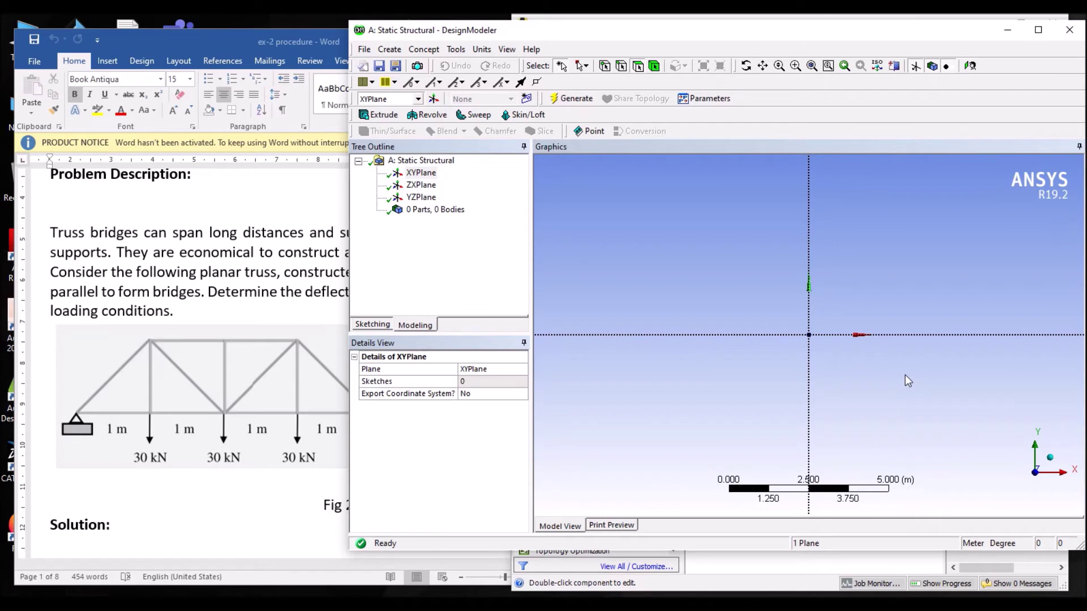
pyautogui.scroll(1, 905, 375)
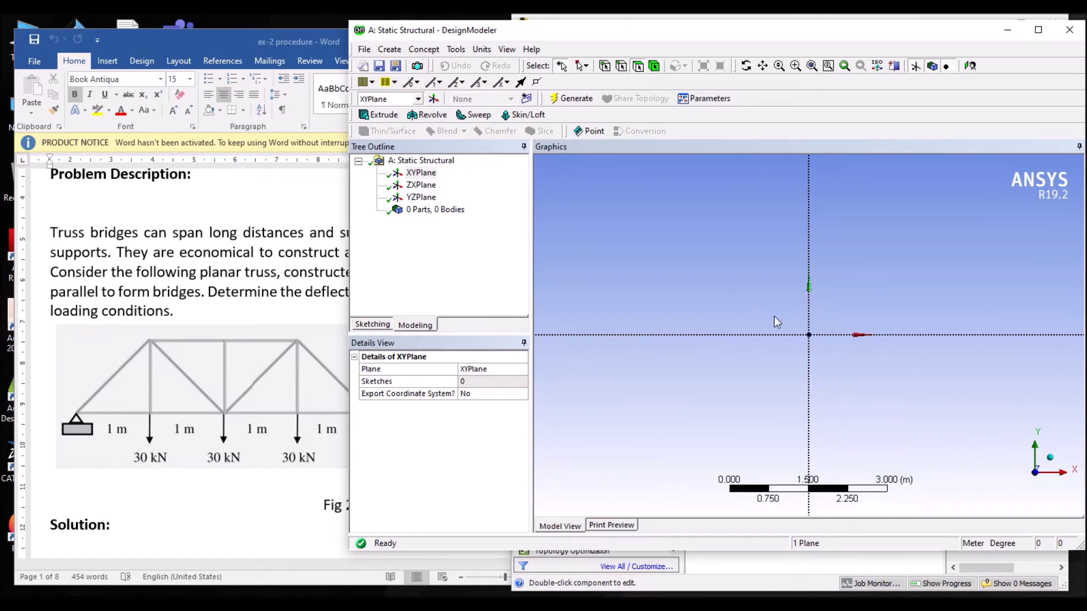
# Step: Sketch a closed triangle of lines on the XYPlane, starting at the origin, with its base about 2.6 m along the positive X axis
pyautogui.click(372, 326)
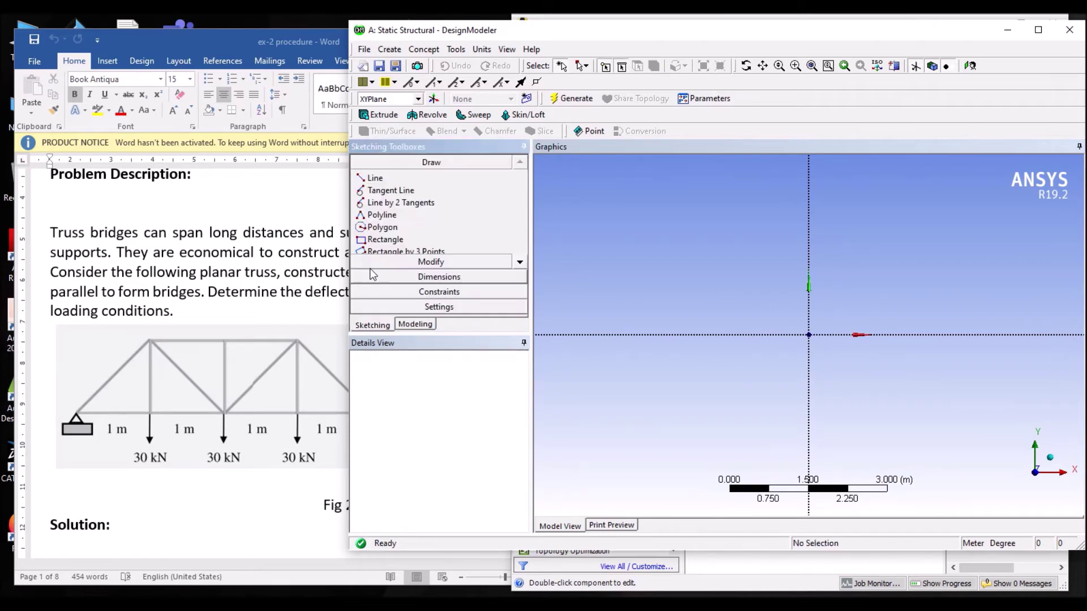
pyautogui.click(394, 179)
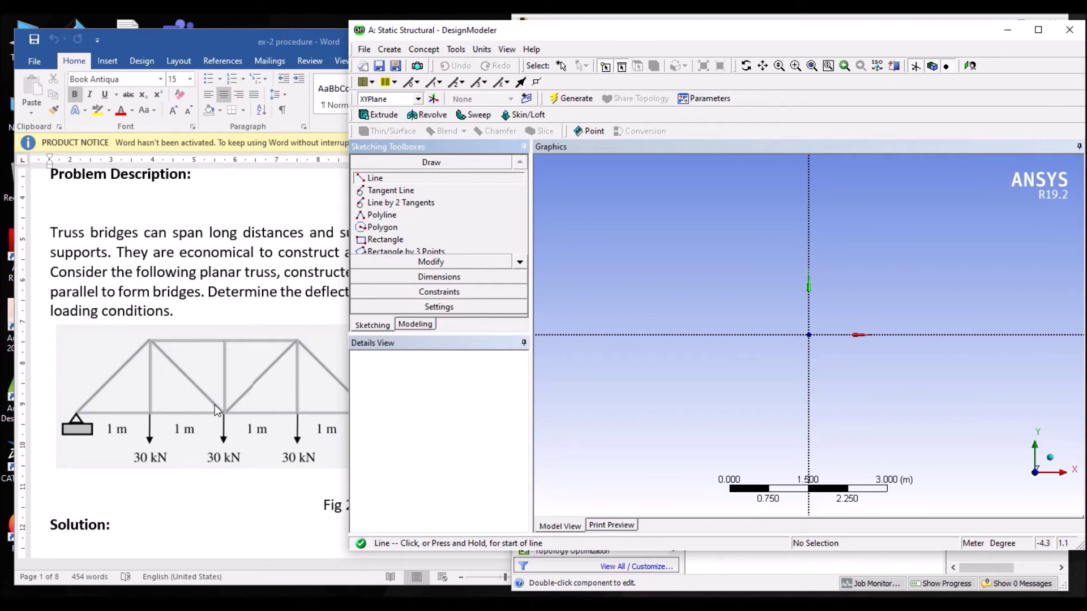
pyautogui.click(809, 333)
pyautogui.click(879, 244)
pyautogui.click(879, 245)
pyautogui.click(946, 335)
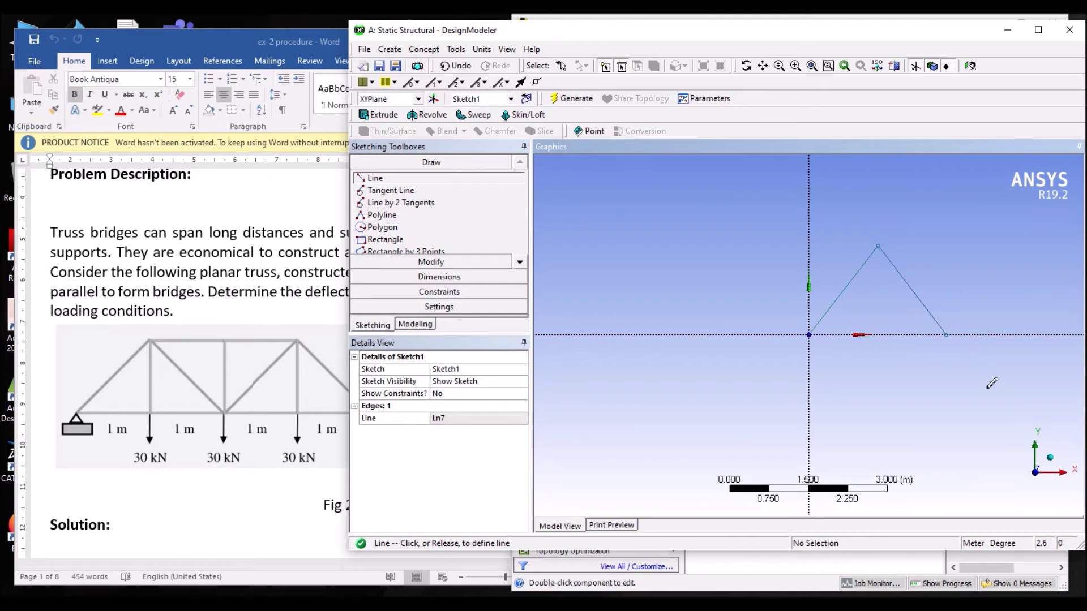
pyautogui.click(946, 334)
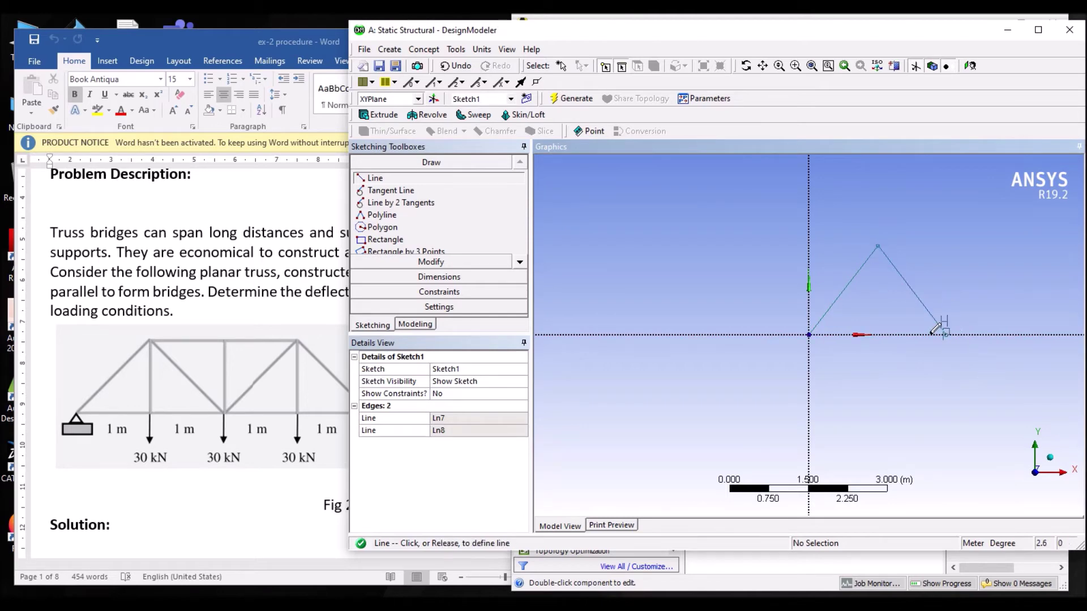
pyautogui.click(809, 335)
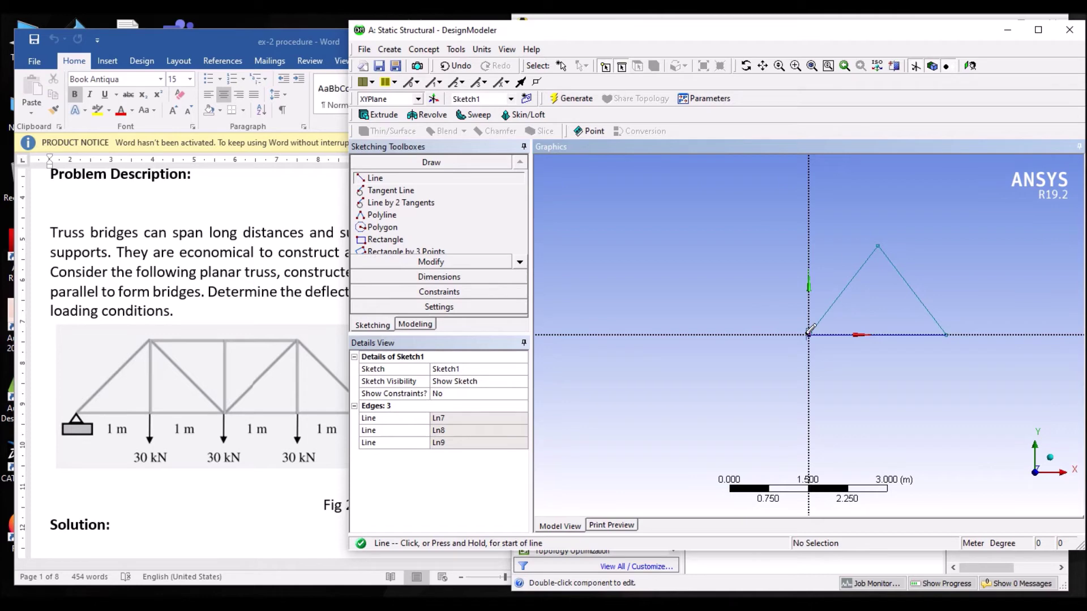
# Step: Sketch a matching triangle from the origin along the negative X axis, about 2.85 m wide and 1.55 m high
pyautogui.click(809, 334)
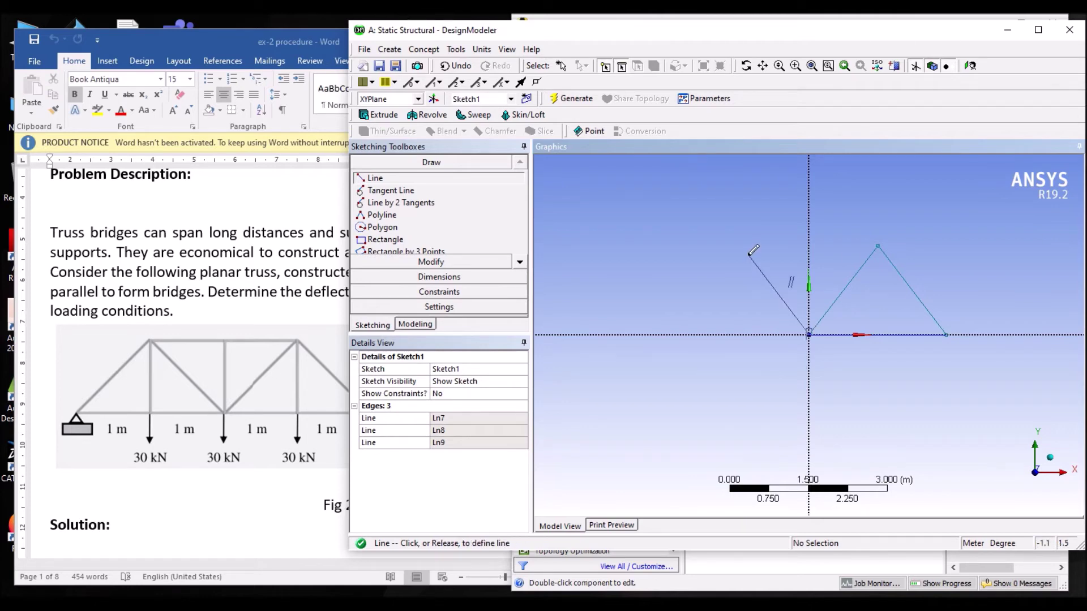
pyautogui.click(732, 255)
pyautogui.click(732, 254)
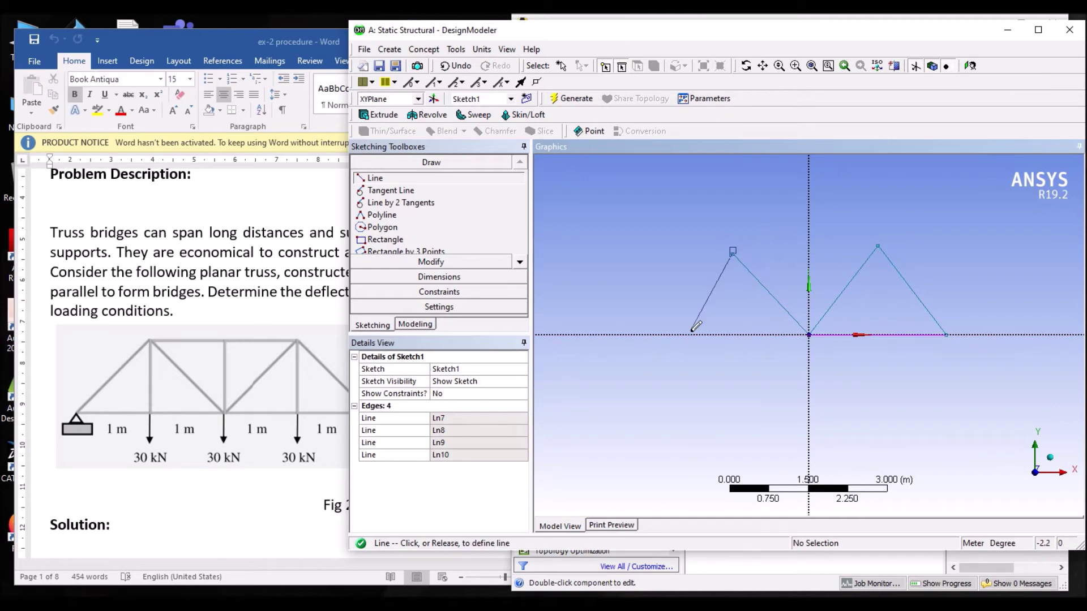
pyautogui.click(660, 334)
pyautogui.click(660, 335)
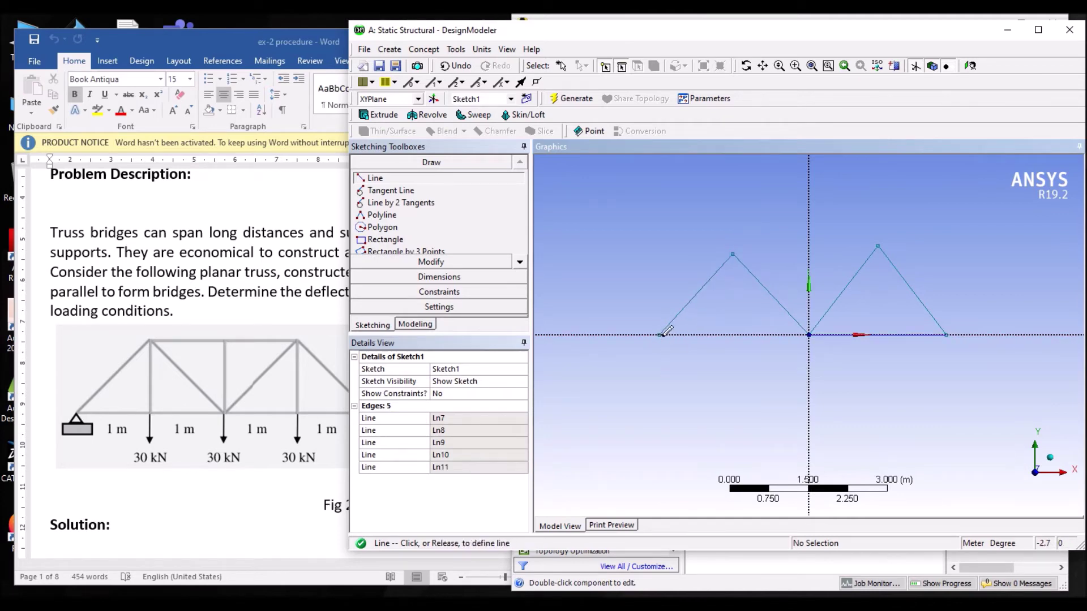
pyautogui.click(809, 334)
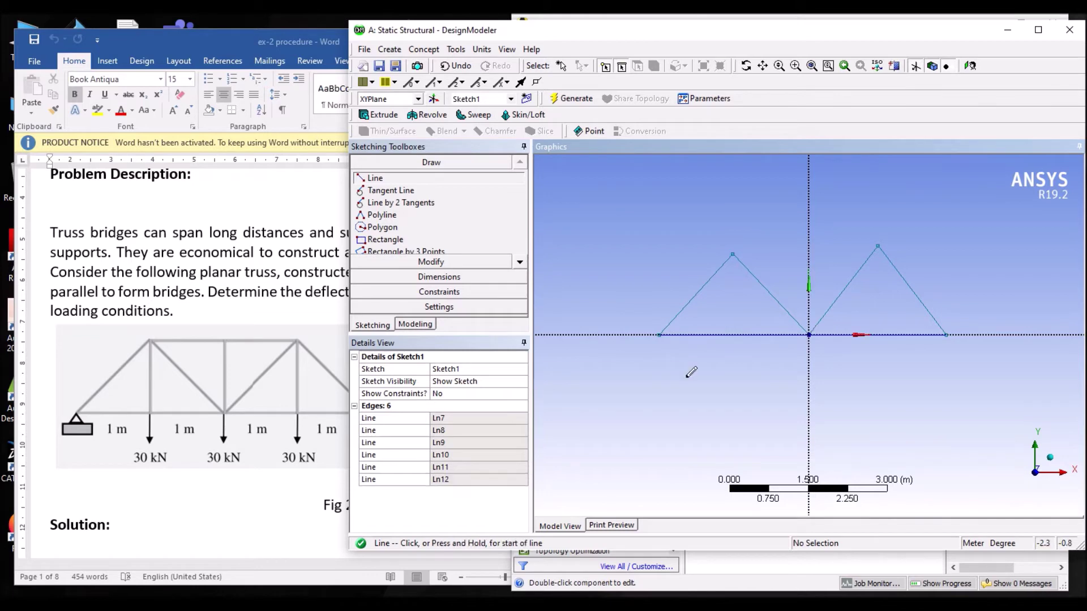
# Step: Draw the top chord between the two apexes and a vertical member from each apex down to the bottom chord
pyautogui.click(734, 250)
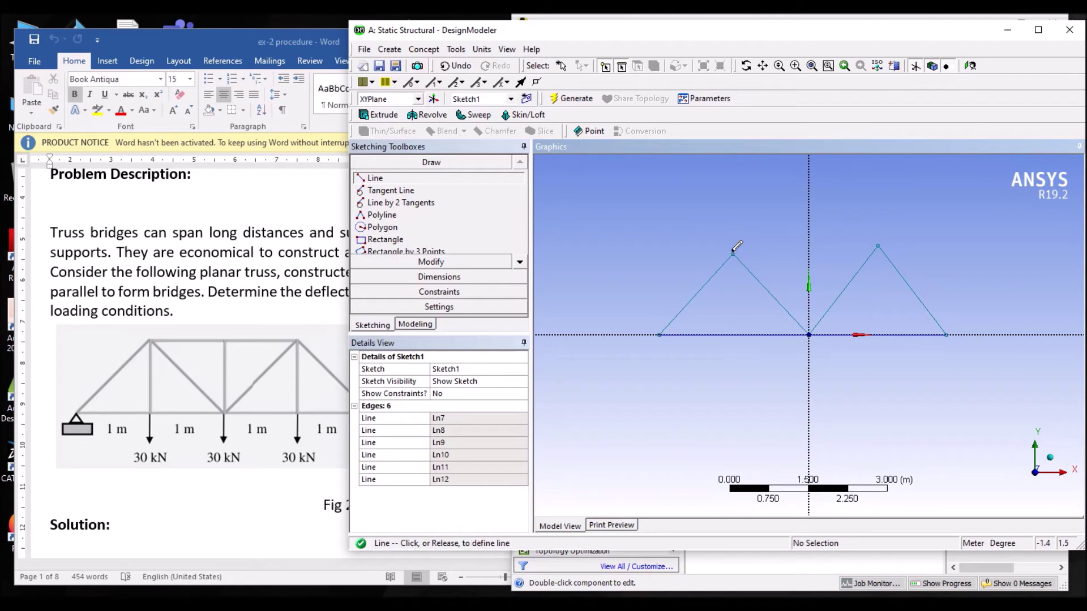
pyautogui.click(877, 245)
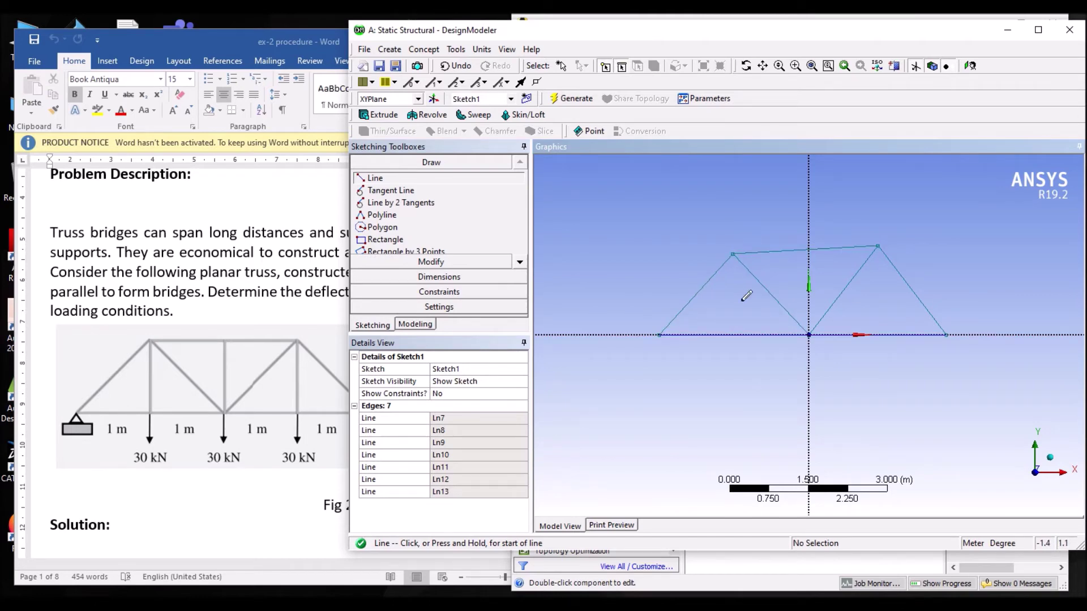
pyautogui.click(732, 254)
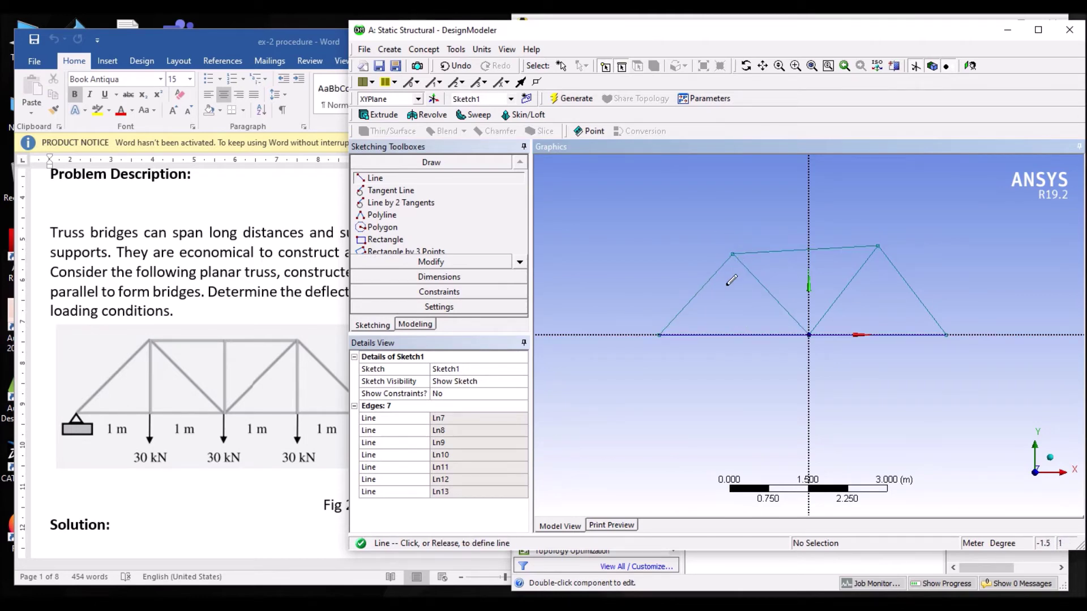
pyautogui.click(730, 335)
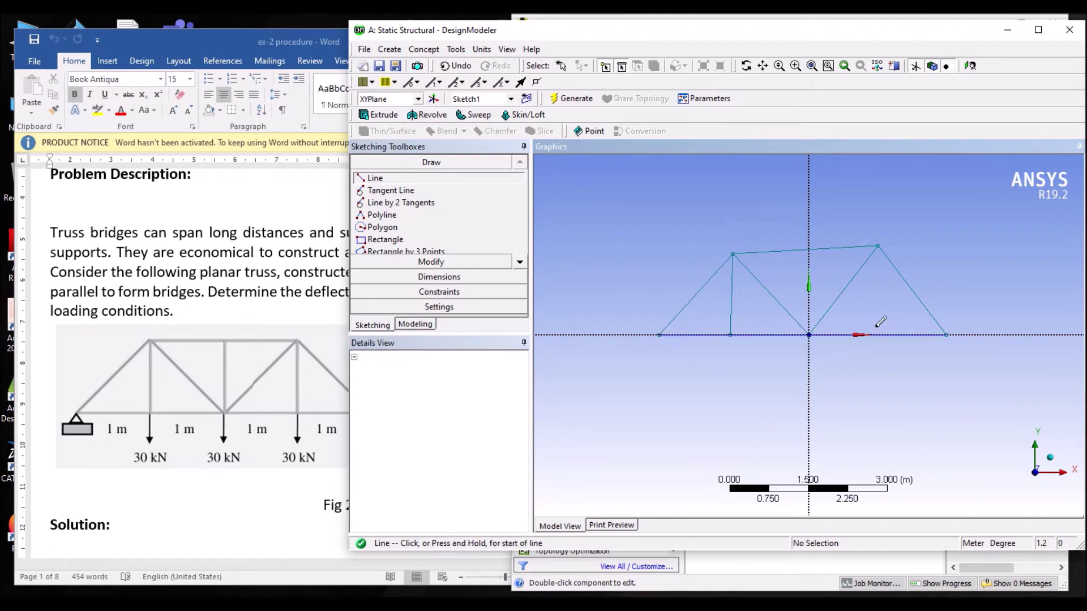
pyautogui.click(879, 246)
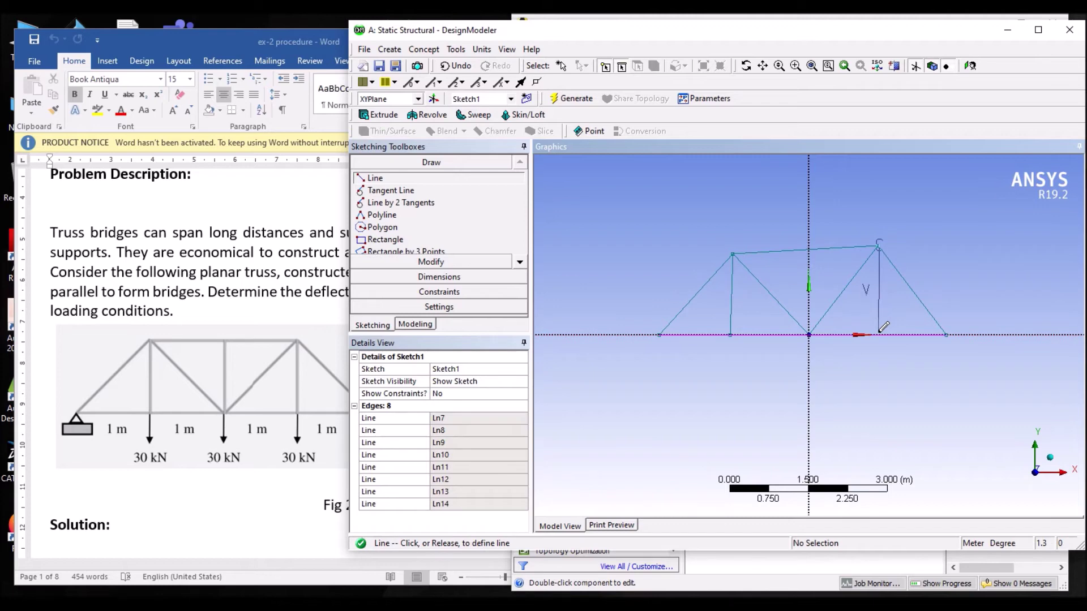
pyautogui.click(878, 334)
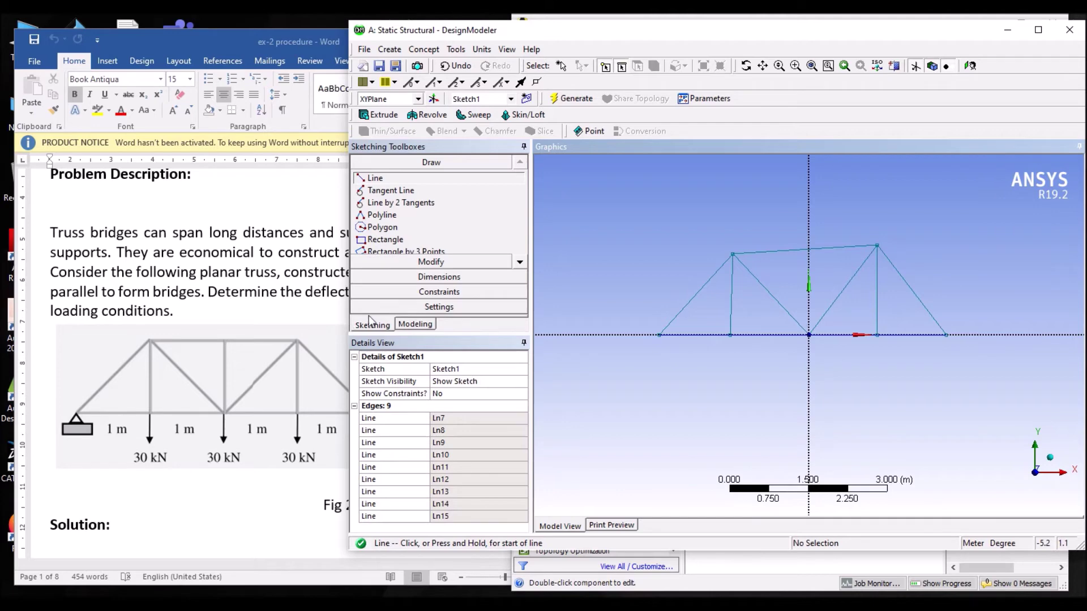
# Step: Add horizontal dimensions to the two bottom-chord bays on the negative X side of the origin
pyautogui.click(430, 276)
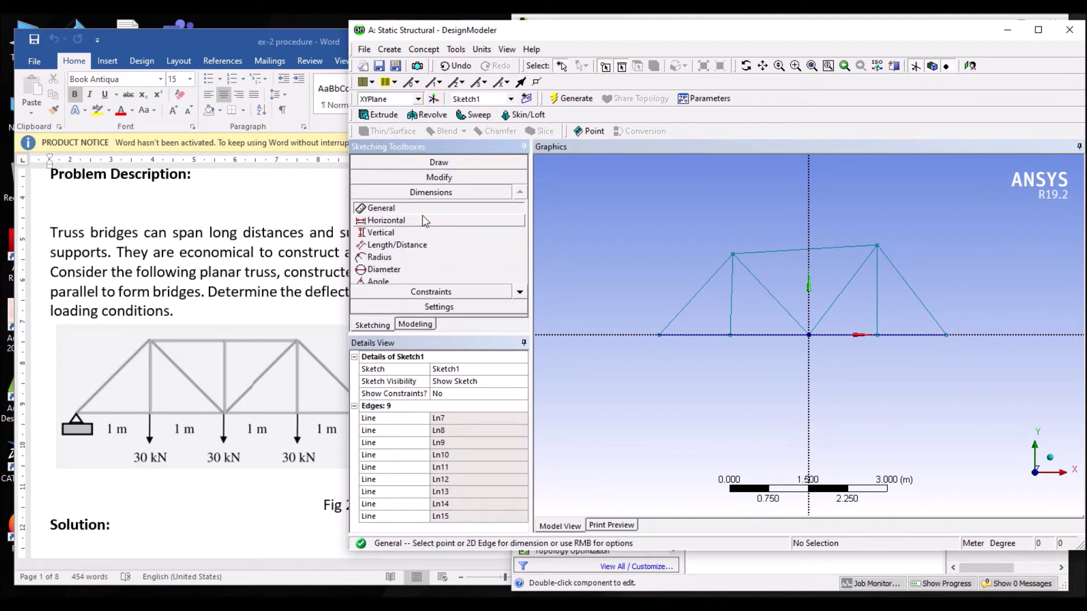
pyautogui.click(403, 220)
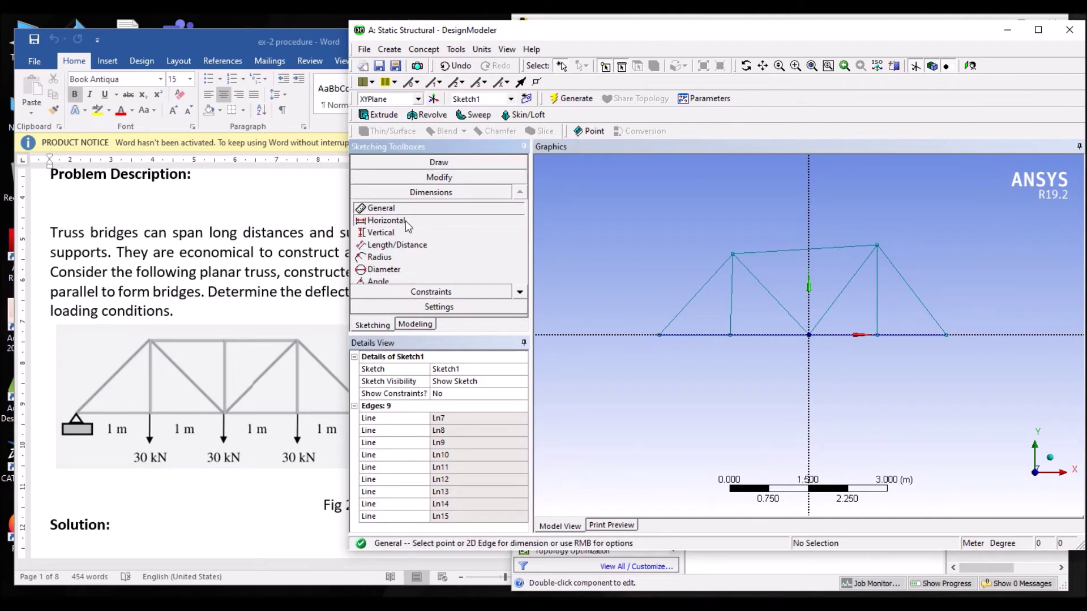
pyautogui.click(660, 336)
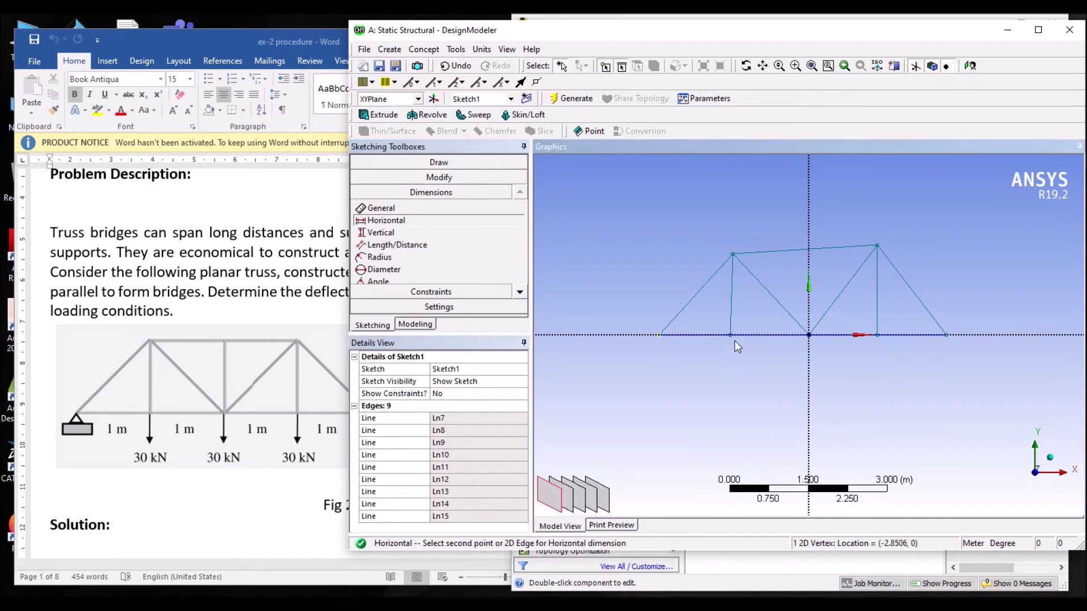
pyautogui.click(731, 336)
pyautogui.click(728, 360)
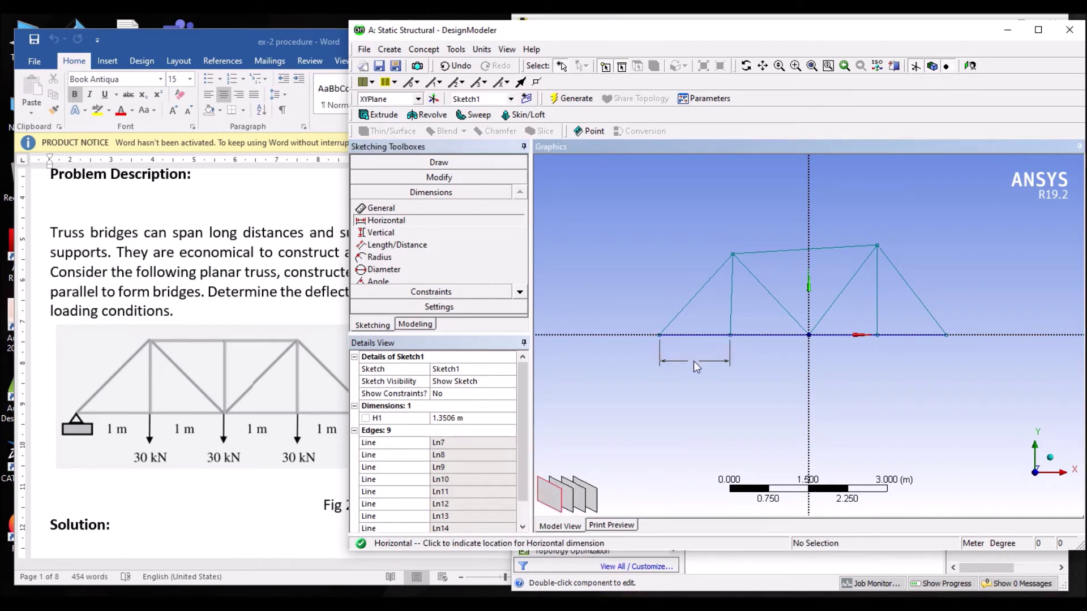
pyautogui.click(731, 337)
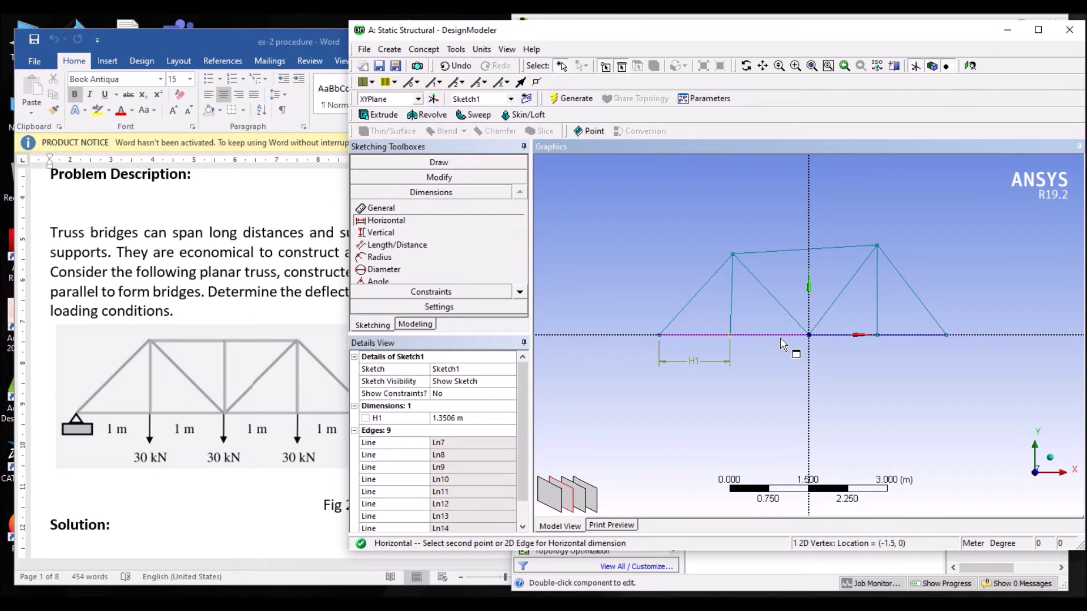
pyautogui.click(809, 336)
pyautogui.click(810, 340)
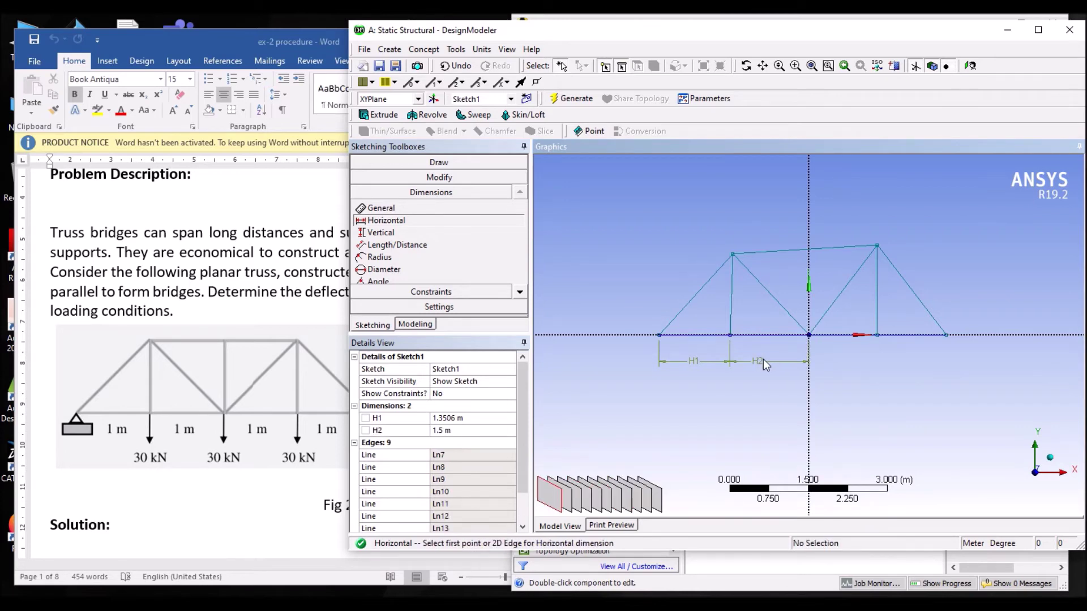
# Step: Add horizontal dimensions to the two bottom-chord bays on the positive X side of the origin
pyautogui.click(809, 337)
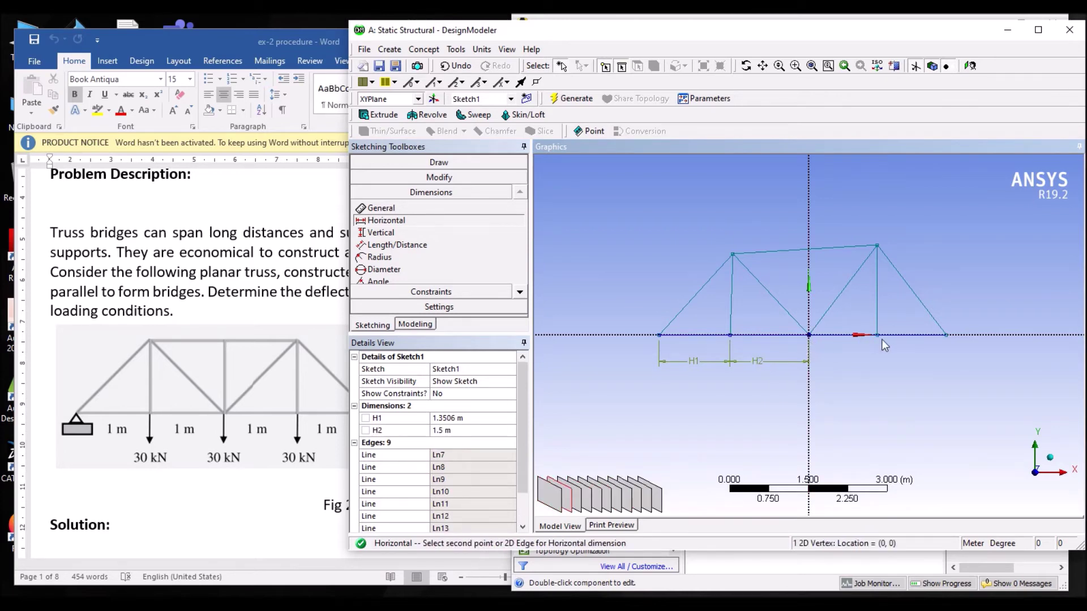
pyautogui.click(876, 335)
pyautogui.click(829, 359)
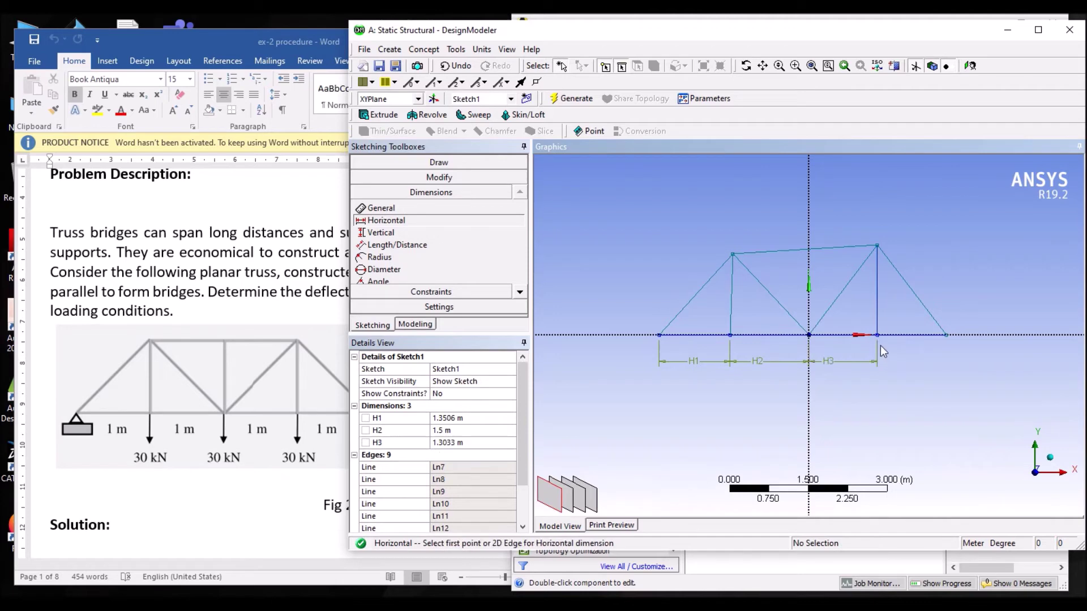
pyautogui.click(877, 336)
pyautogui.click(947, 336)
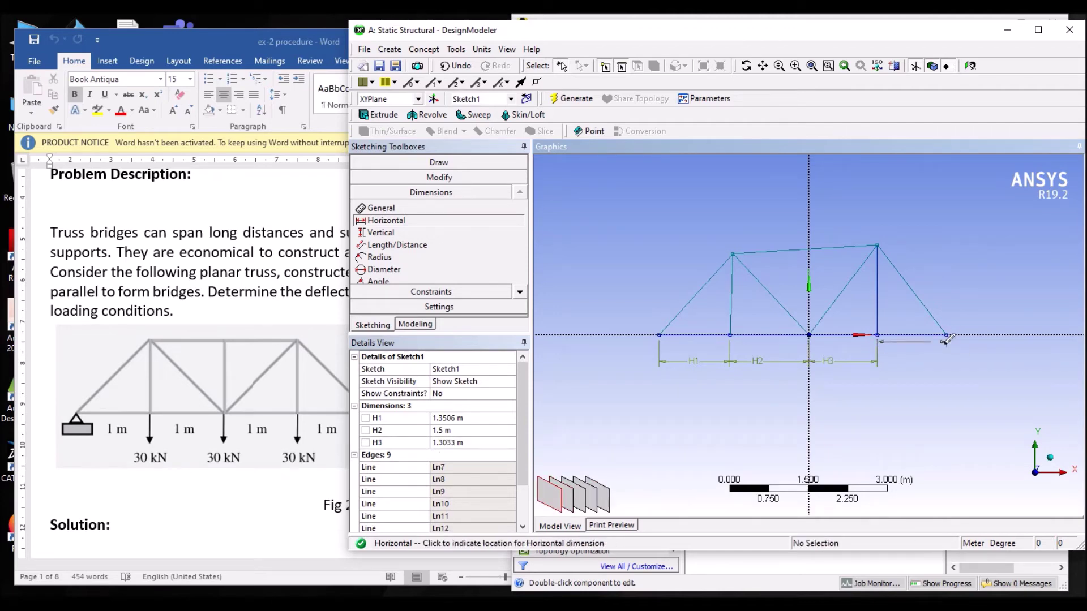
pyautogui.click(935, 360)
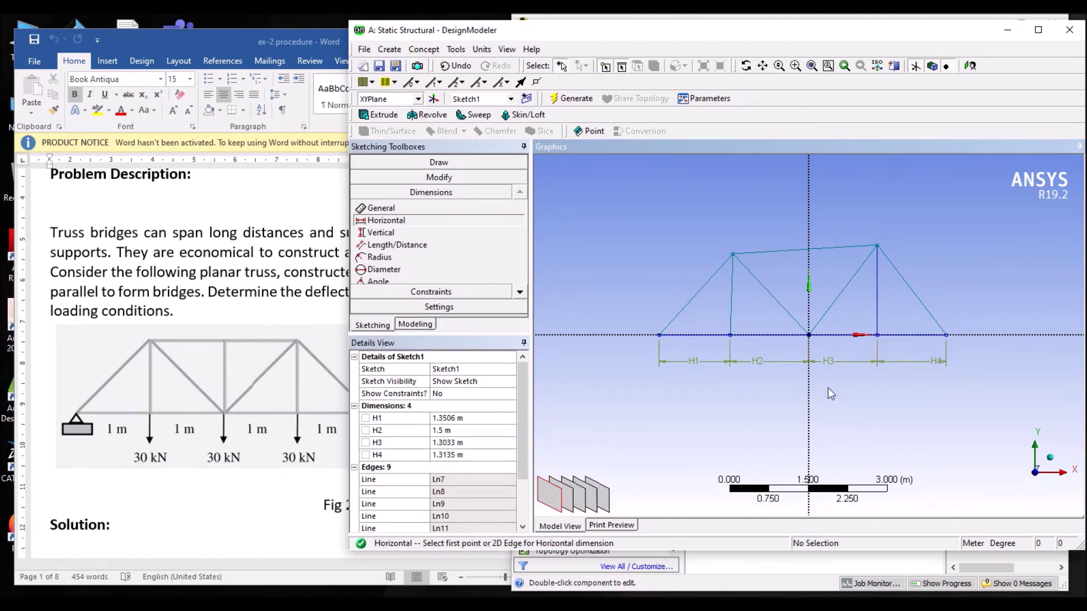
# Step: Check the truss height in the Word figure and add a vertical dimension between the top chord and the bottom chord
pyautogui.click(276, 342)
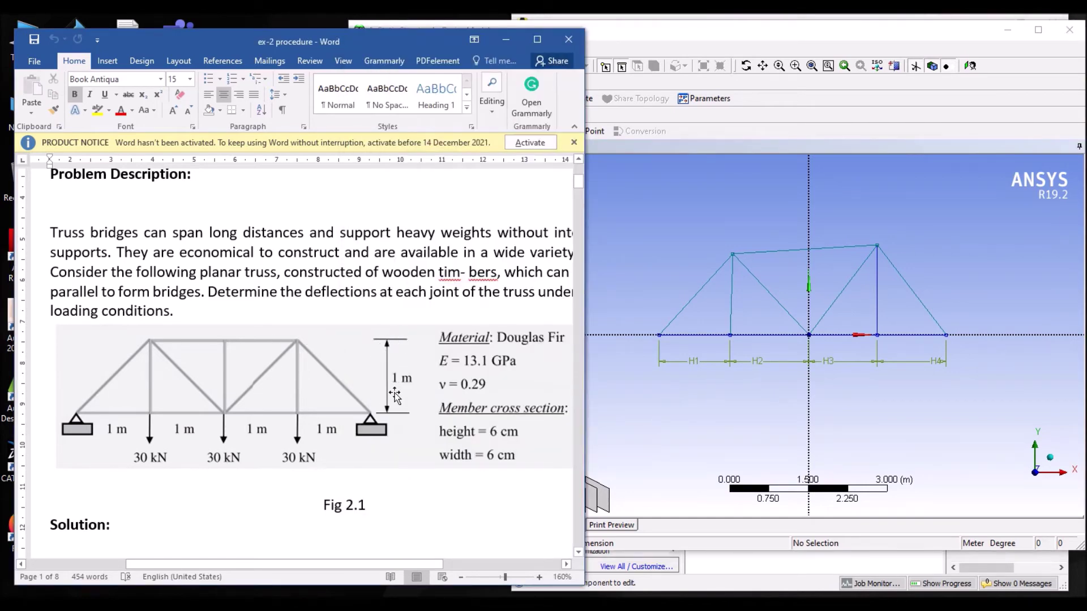
pyautogui.click(632, 217)
pyautogui.click(413, 235)
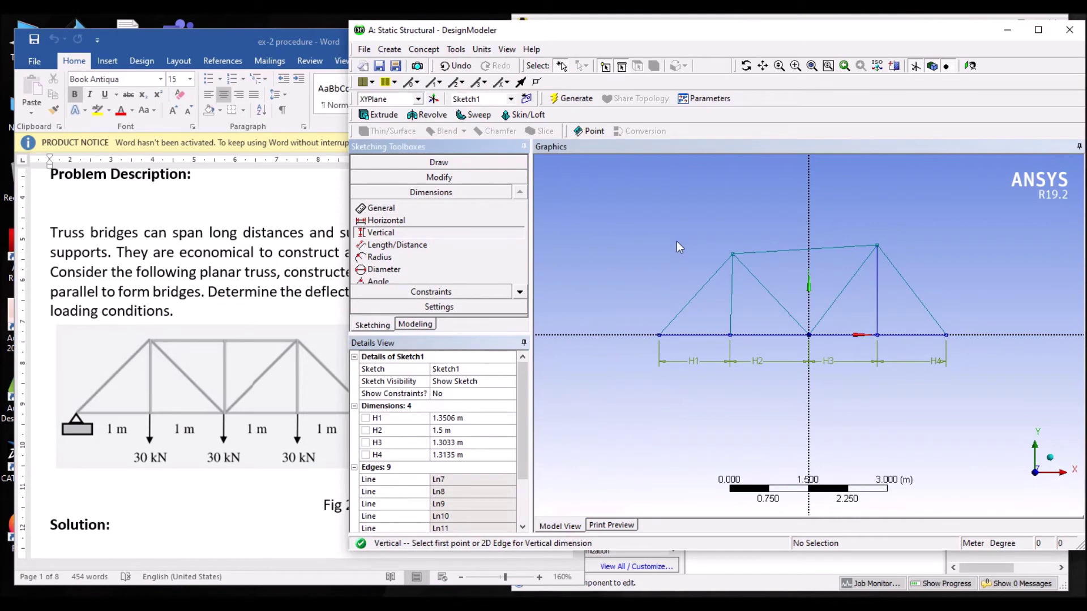
pyautogui.click(780, 251)
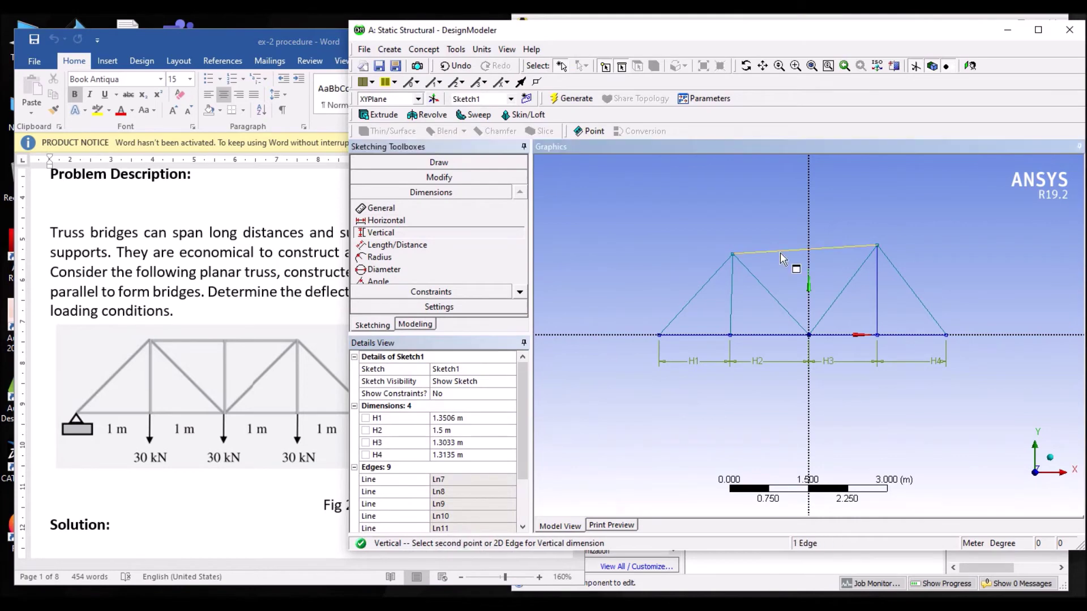
pyautogui.click(811, 338)
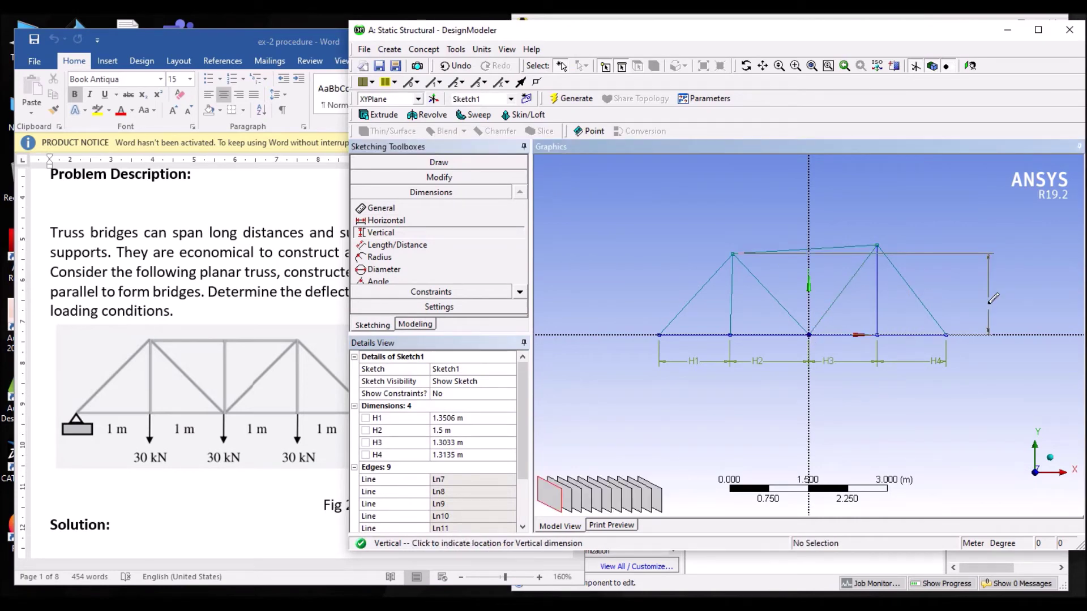
pyautogui.click(993, 298)
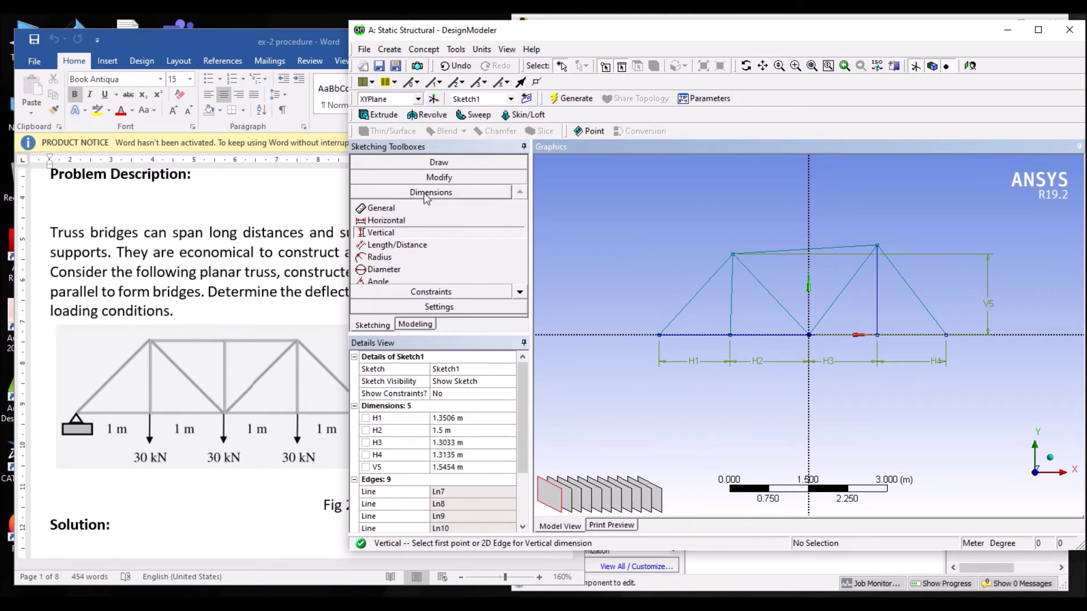
# Step: Constrain the top chord to be horizontal and the vertical member under the negative-X apex to be vertical
pyautogui.click(413, 292)
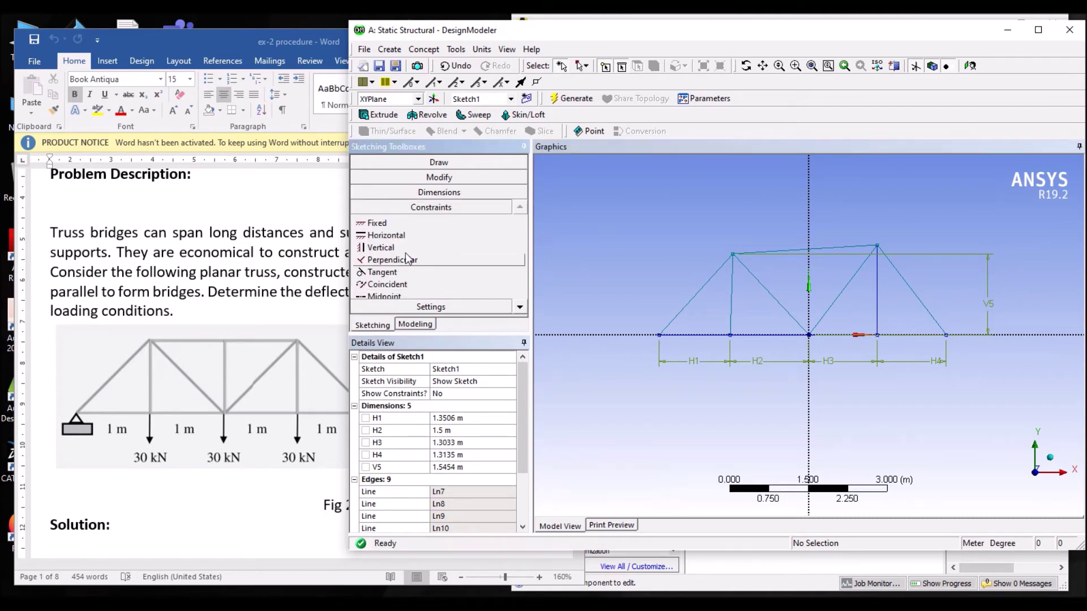
pyautogui.click(397, 236)
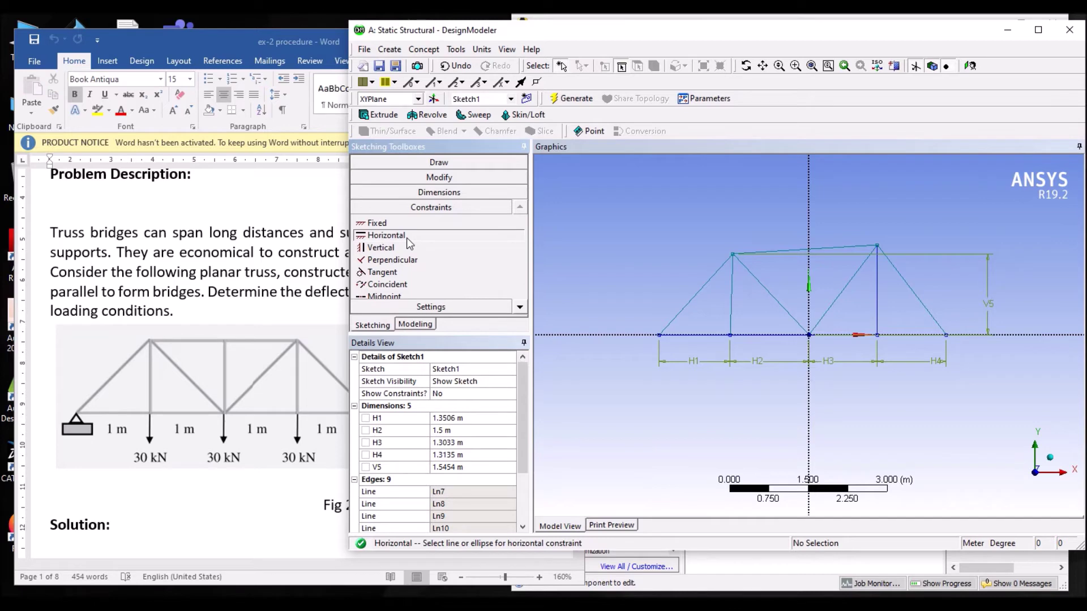
pyautogui.click(800, 249)
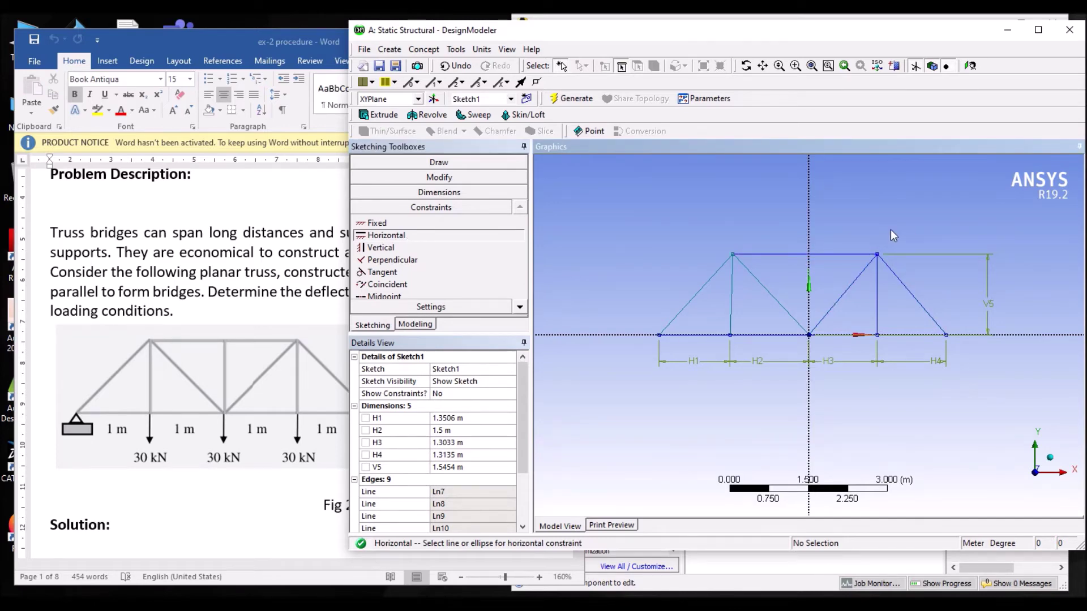
pyautogui.click(396, 247)
pyautogui.click(731, 297)
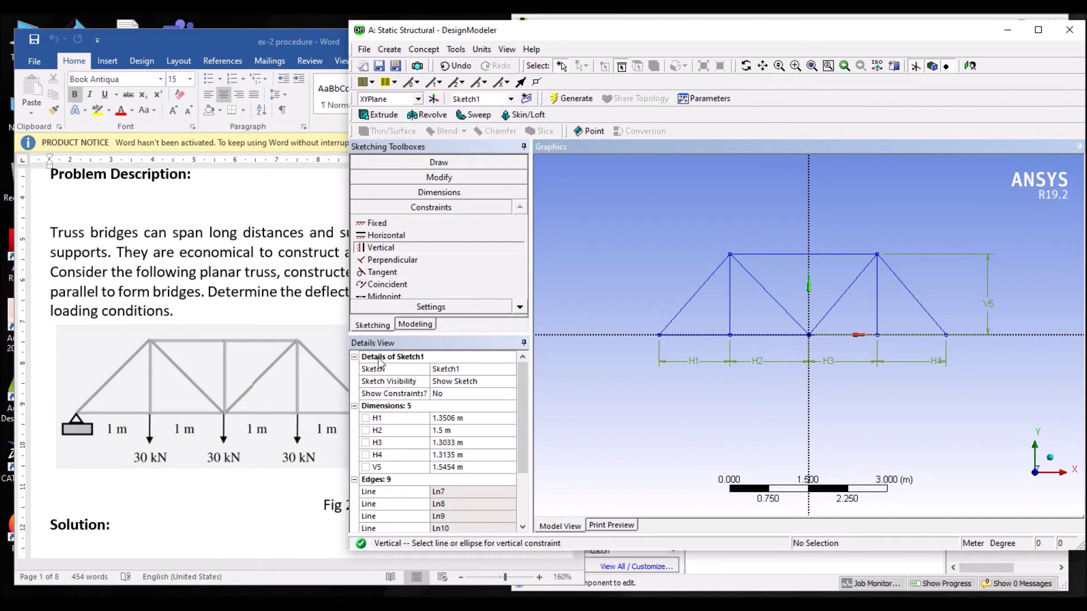
# Step: Set the bottom-chord bay dimensions H1 and H2 on the negative X side of the origin to 1 m each
pyautogui.click(409, 421)
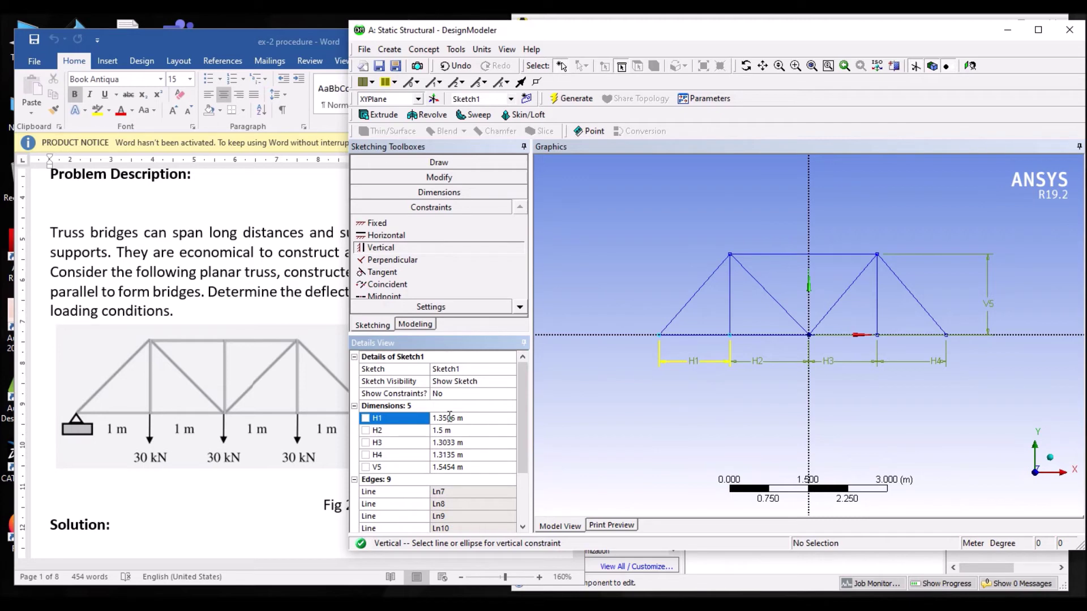
pyautogui.click(473, 418)
pyautogui.write('1')
pyautogui.press('Return')
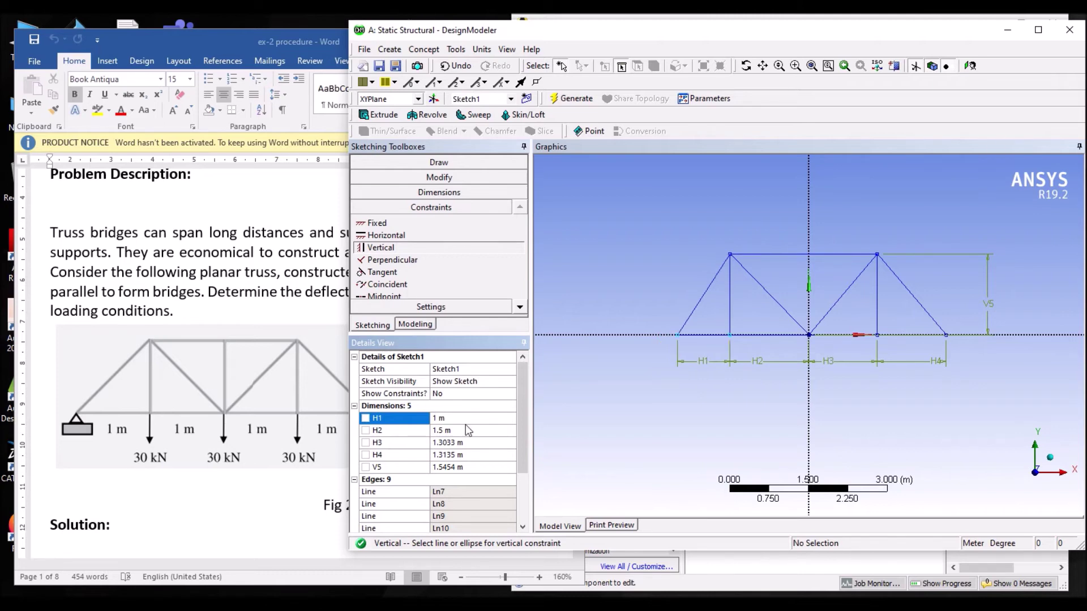
pyautogui.click(467, 430)
pyautogui.write('1')
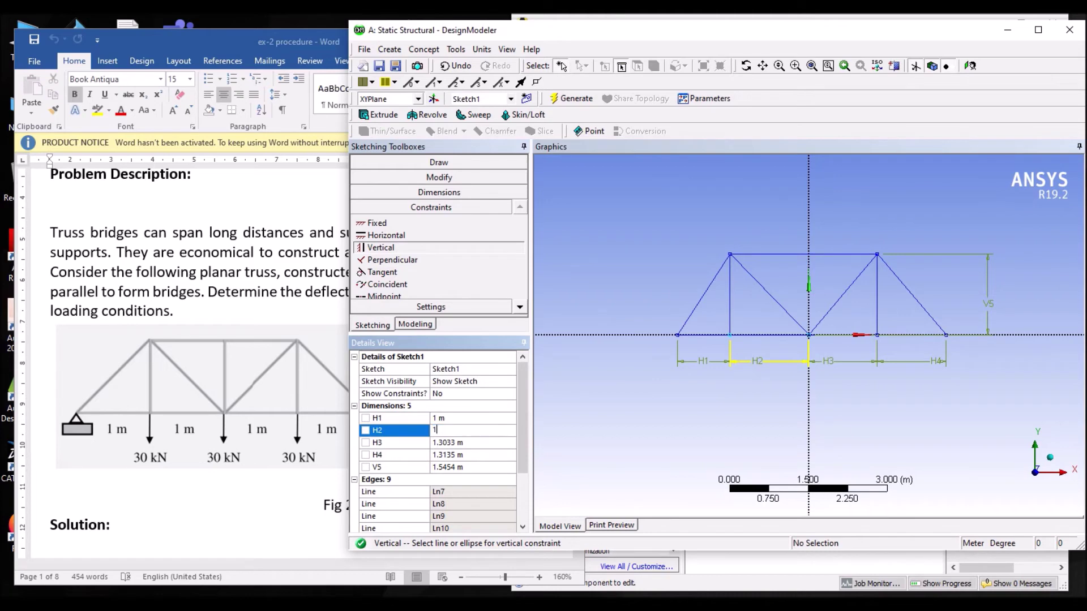
pyautogui.press('Return')
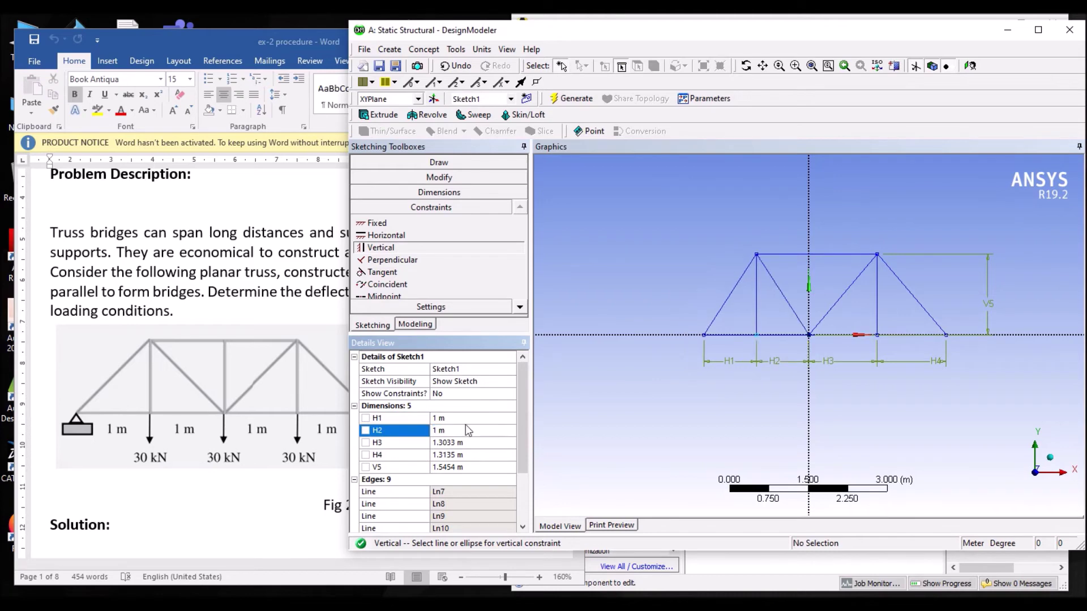
# Step: Set the bottom-chord bay dimensions H3 and H4 on the positive X side of the origin to 1 m each
pyautogui.click(458, 442)
pyautogui.write('1')
pyautogui.press('Return')
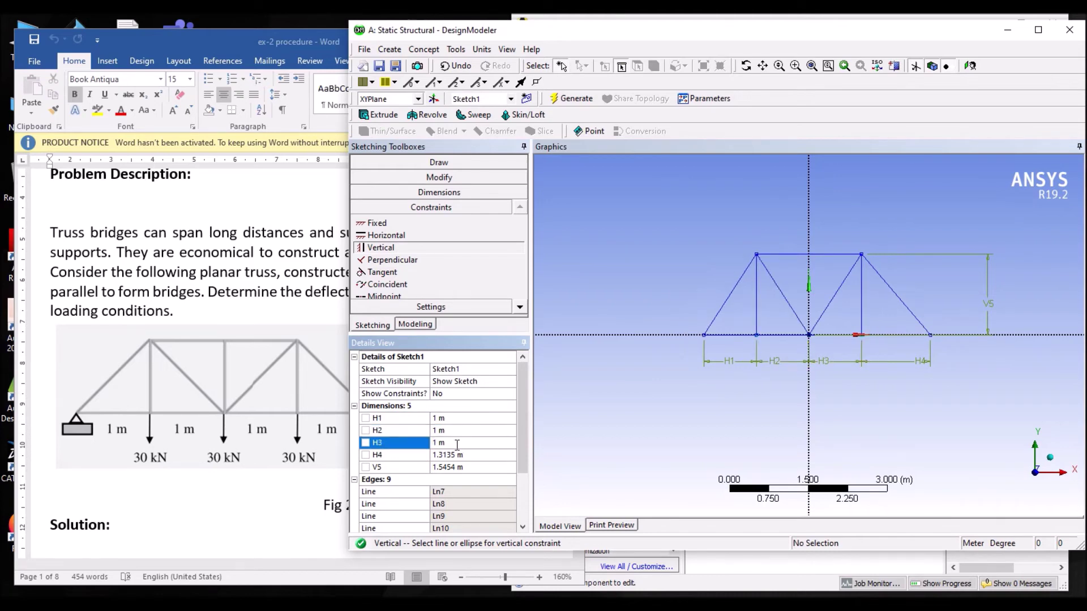
pyautogui.click(456, 454)
pyautogui.write('1')
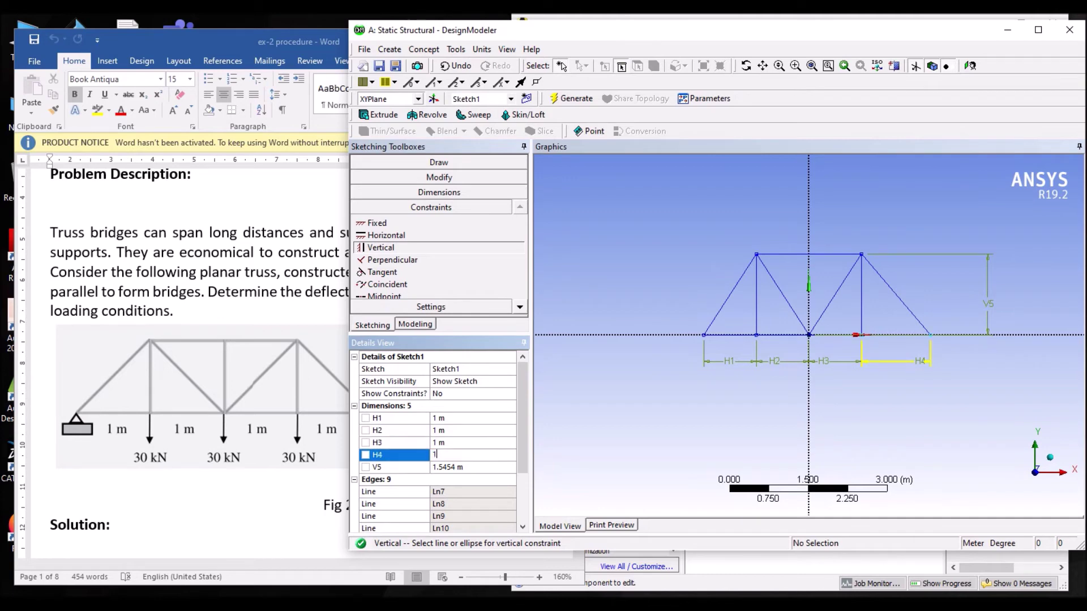
pyautogui.press('Return')
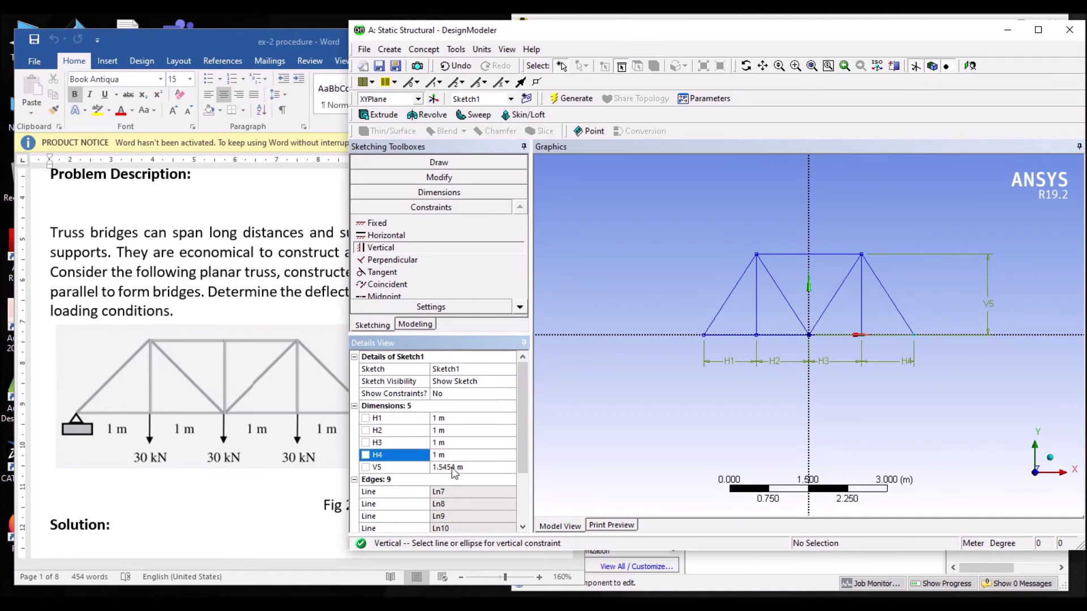
# Step: Check the truss height in the Word figure and set the vertical dimension V5 to 1 m
pyautogui.click(454, 466)
pyautogui.click(293, 314)
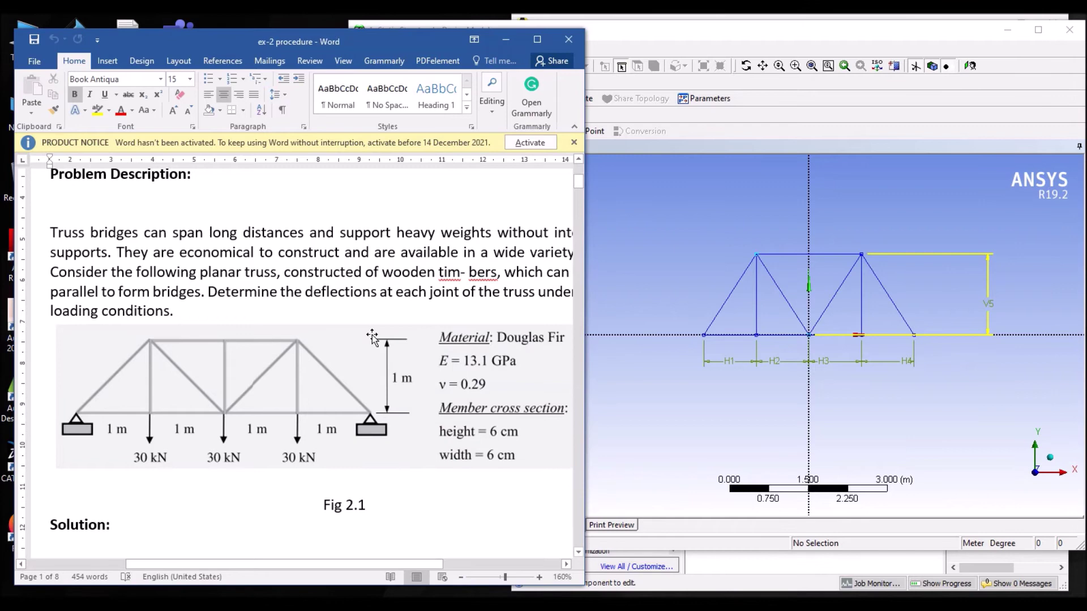
pyautogui.click(644, 289)
pyautogui.click(454, 467)
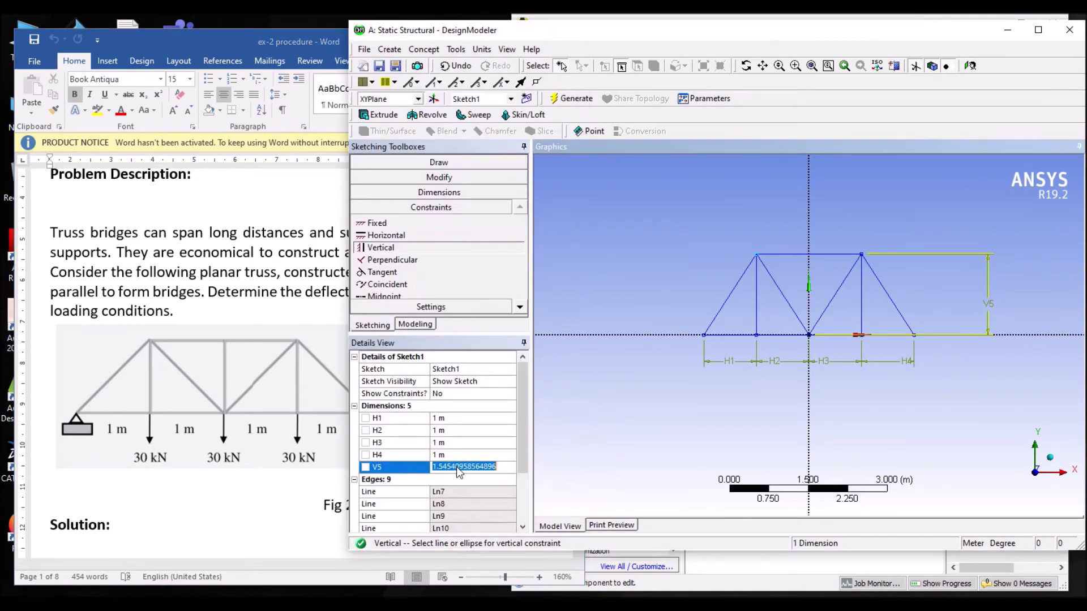
pyautogui.write('1')
pyautogui.press('Return')
pyautogui.click(773, 294)
pyautogui.scroll(2, 814, 341)
pyautogui.scroll(1, 814, 342)
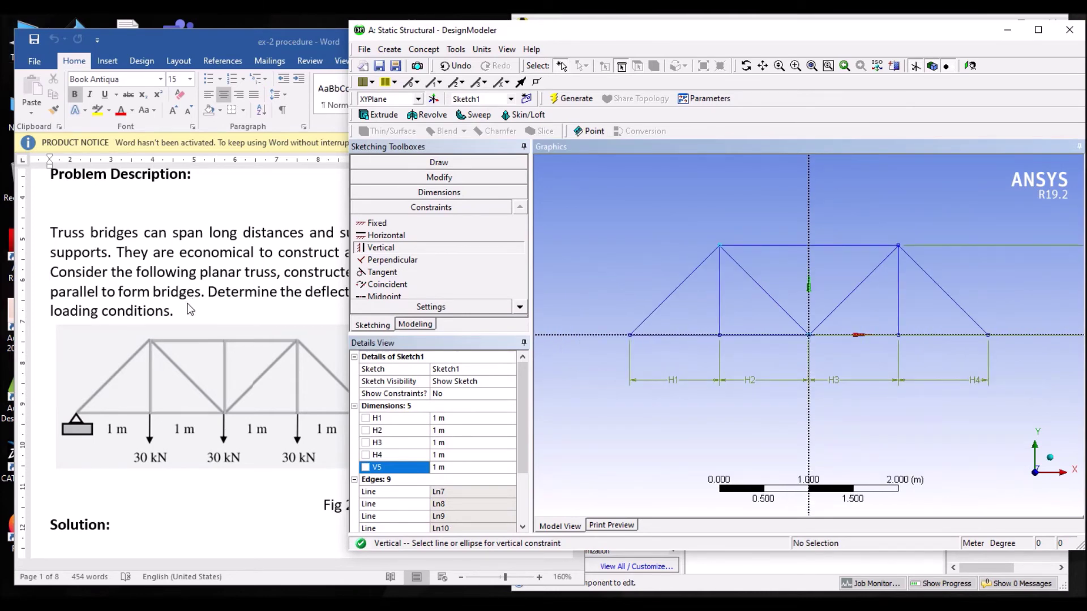
pyautogui.scroll(-1, 754, 301)
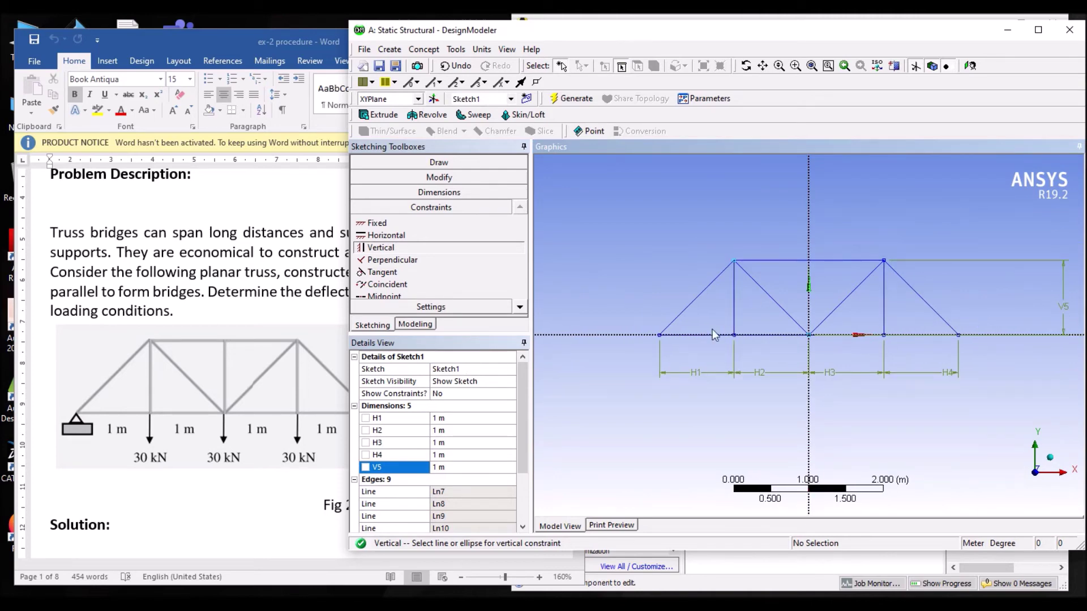
# Step: Create a line body from the truss sketch with Lines From Sketches and generate it
pyautogui.click(414, 325)
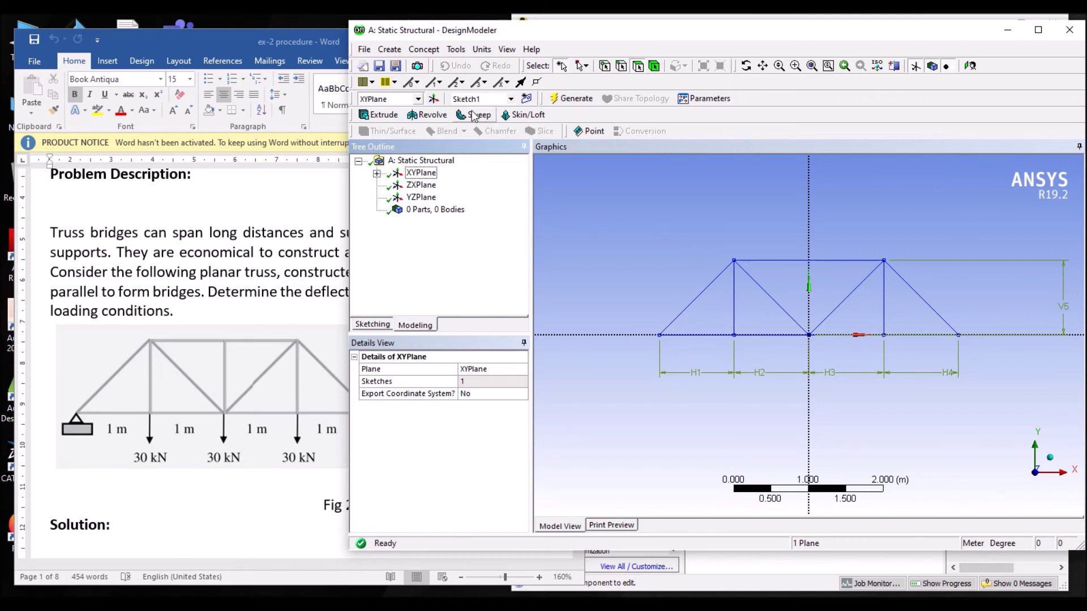
pyautogui.click(425, 51)
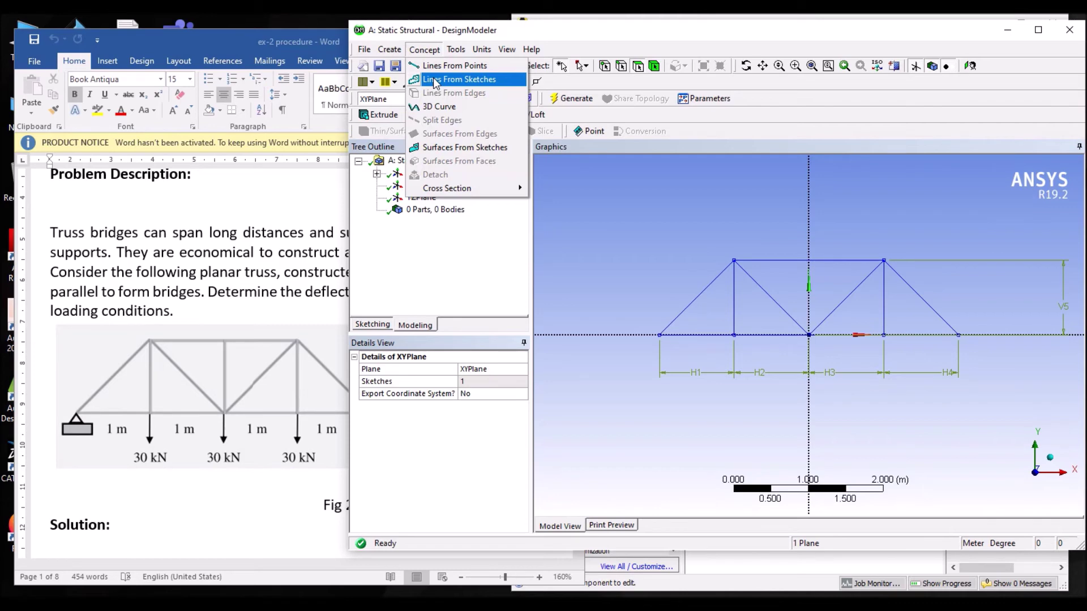
pyautogui.click(436, 80)
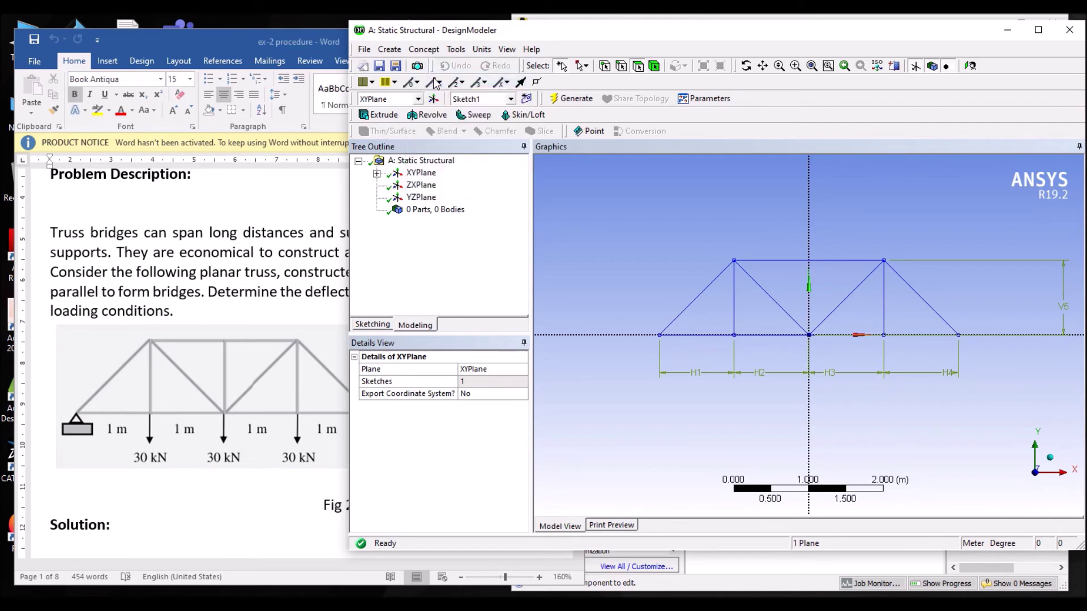
pyautogui.click(689, 309)
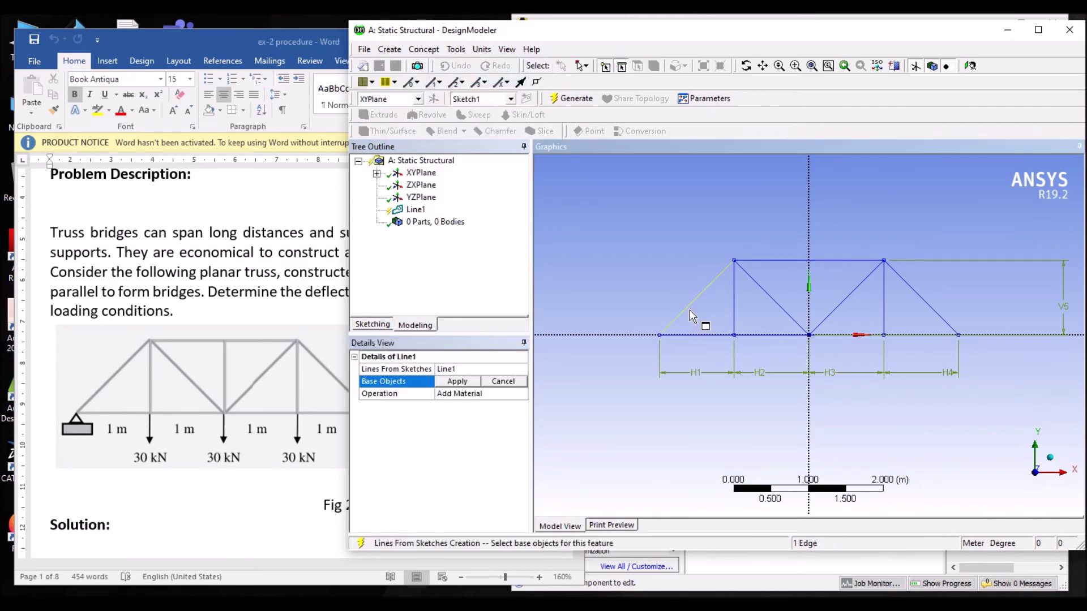
pyautogui.click(456, 387)
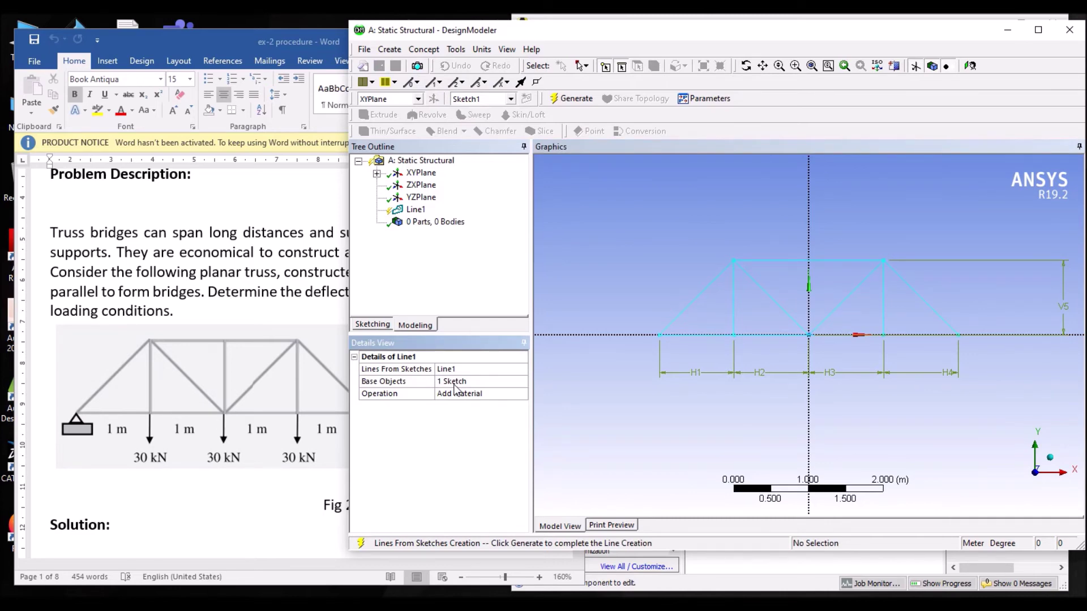
pyautogui.click(416, 210)
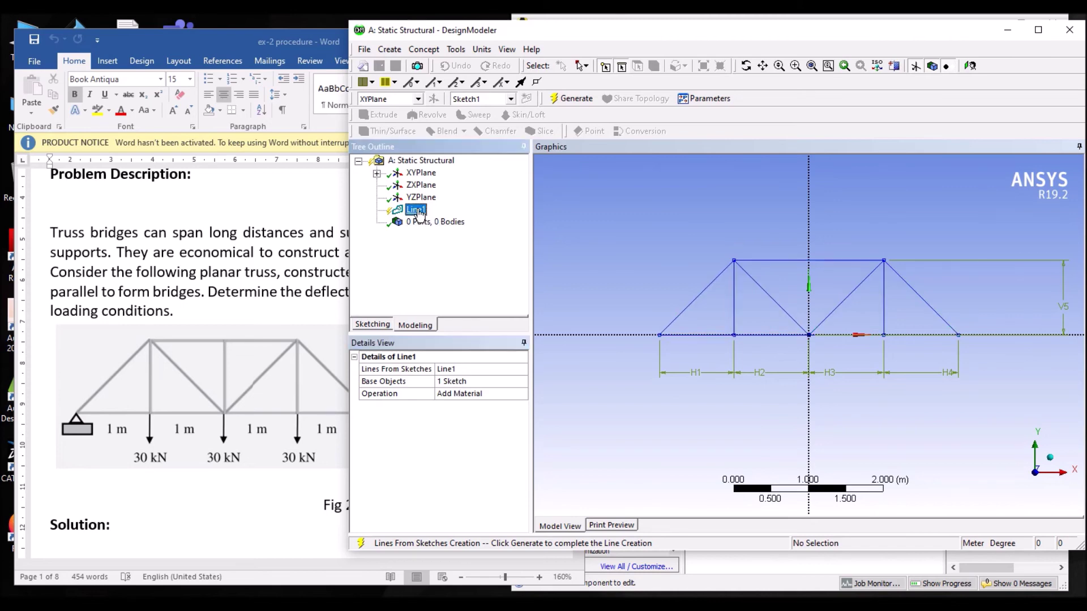
pyautogui.rightClick(417, 212)
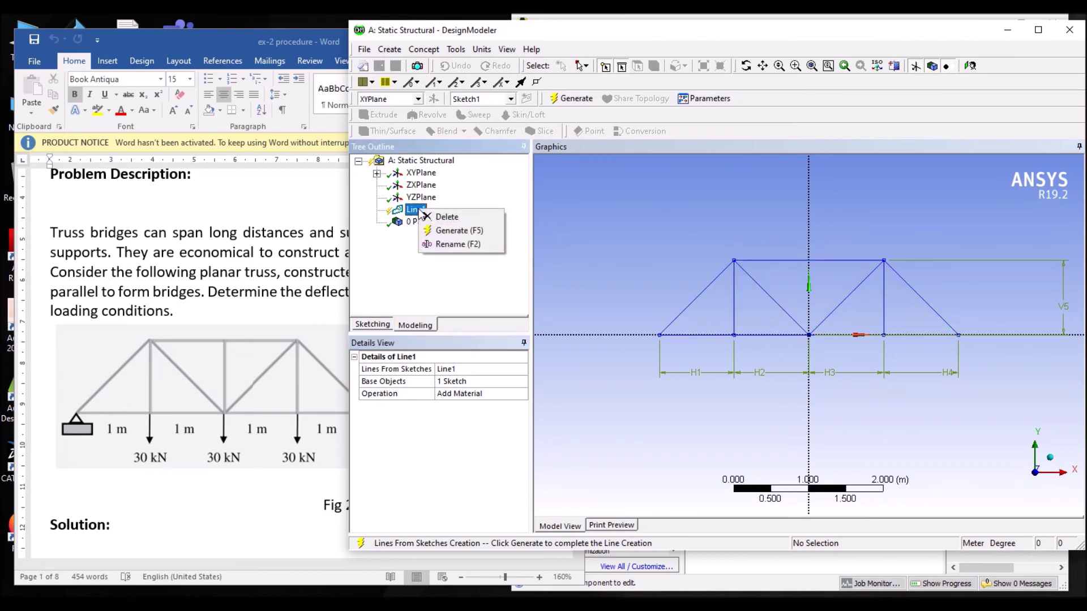
pyautogui.click(442, 232)
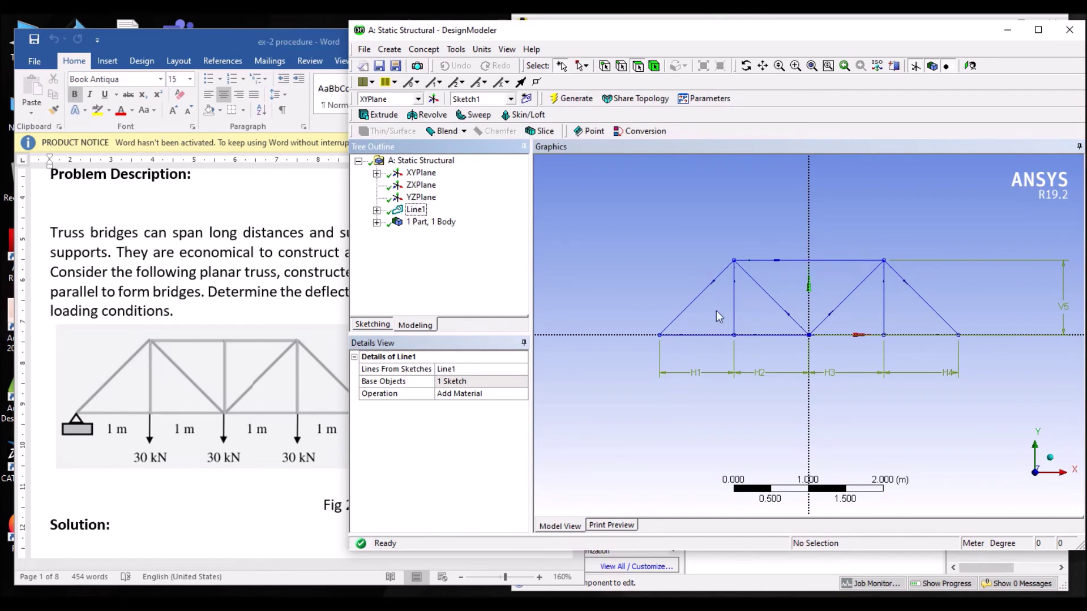
# Step: Inspect the truss line body's details and check the required member cross-section in the Word problem description
pyautogui.click(425, 224)
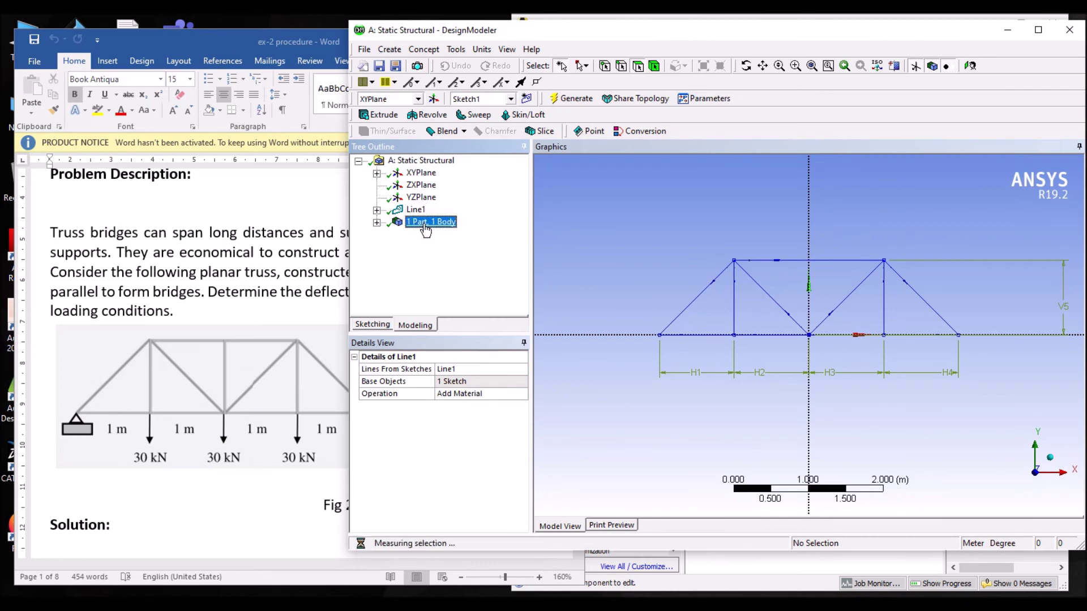
pyautogui.click(376, 223)
pyautogui.click(442, 234)
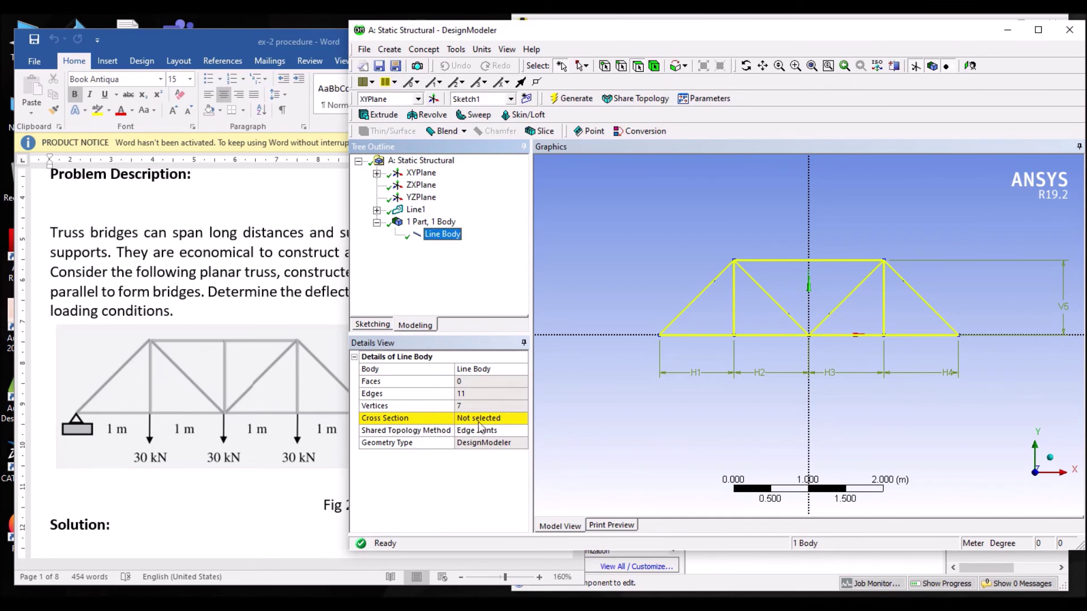
pyautogui.click(270, 309)
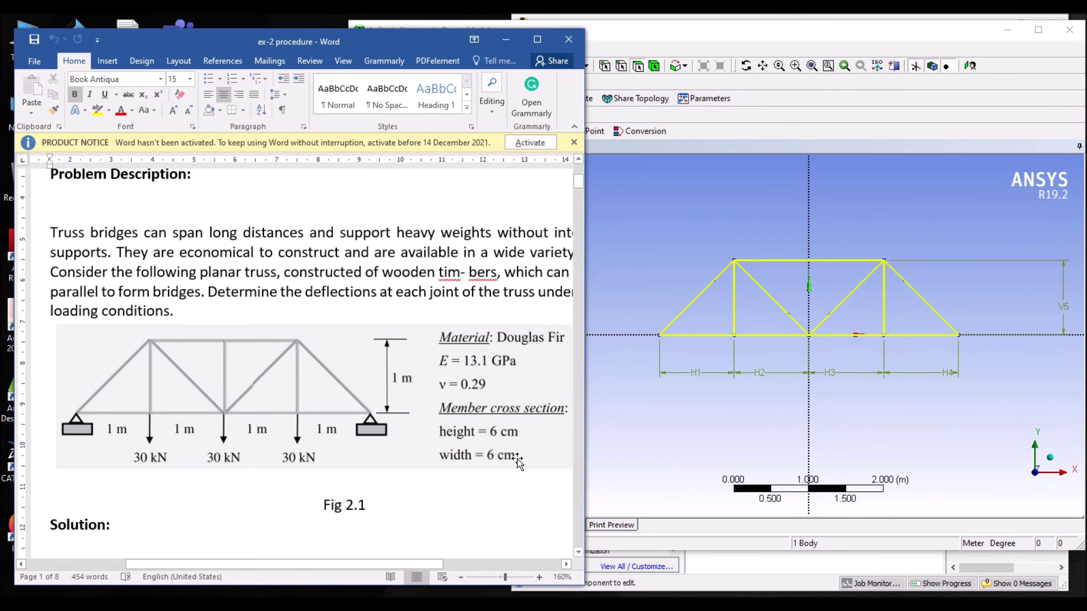
pyautogui.click(608, 309)
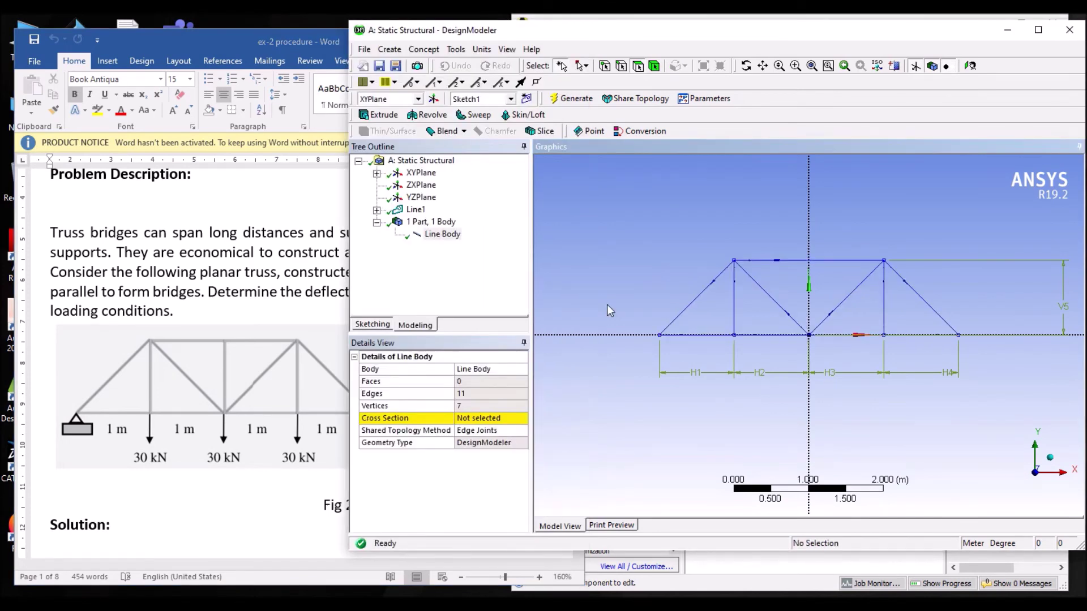
# Step: Create a rectangular cross section for the truss members
pyautogui.click(433, 55)
pyautogui.moveTo(446, 193)
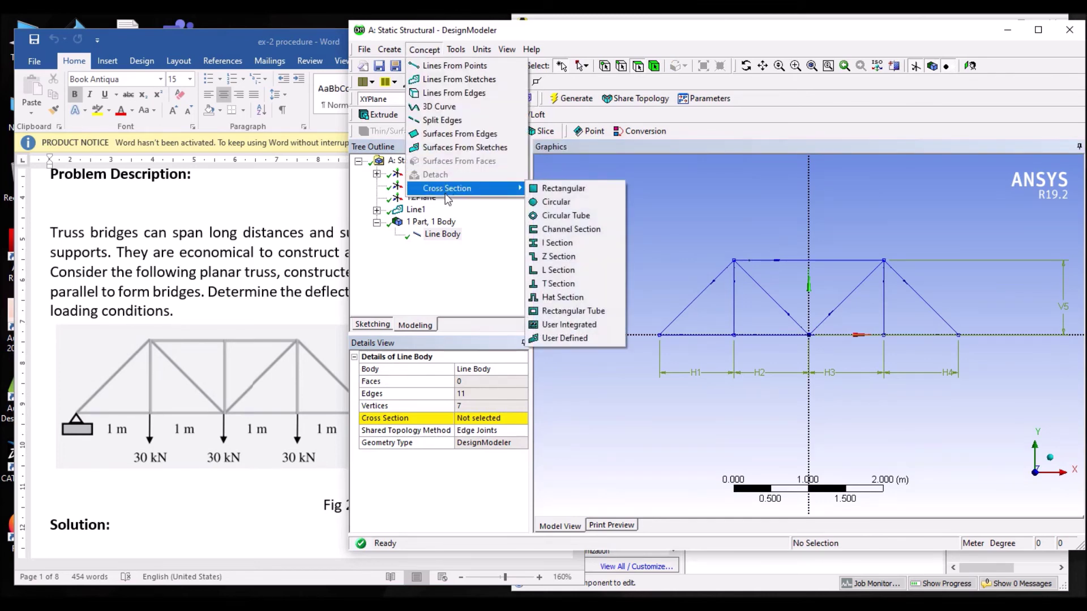
pyautogui.click(553, 193)
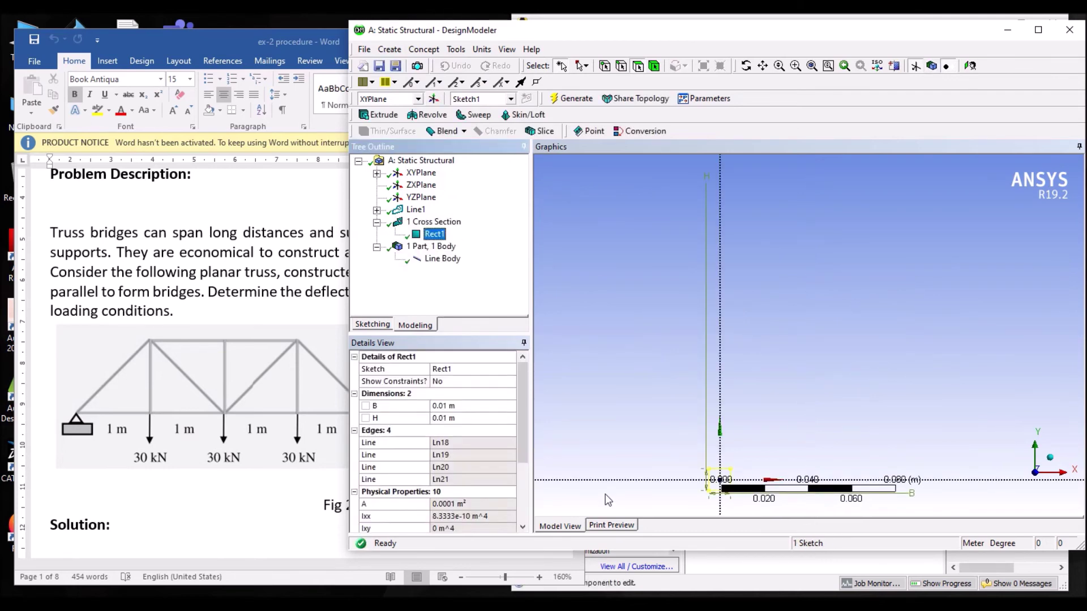
# Step: Set the rectangular cross section's B and H dimensions to 6 m each
pyautogui.click(486, 405)
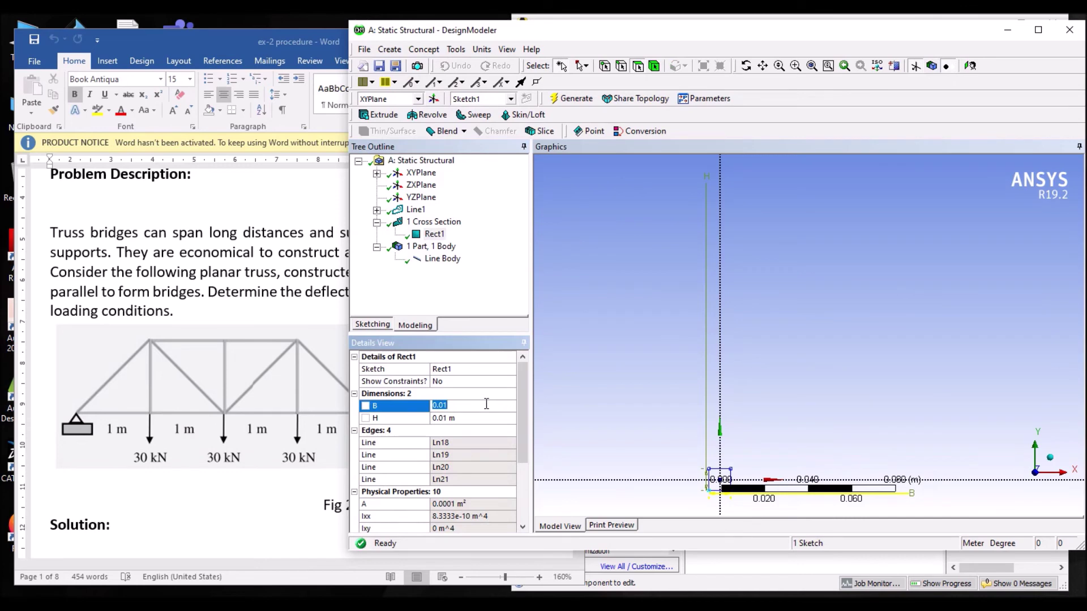
pyautogui.write('6')
pyautogui.press('Return')
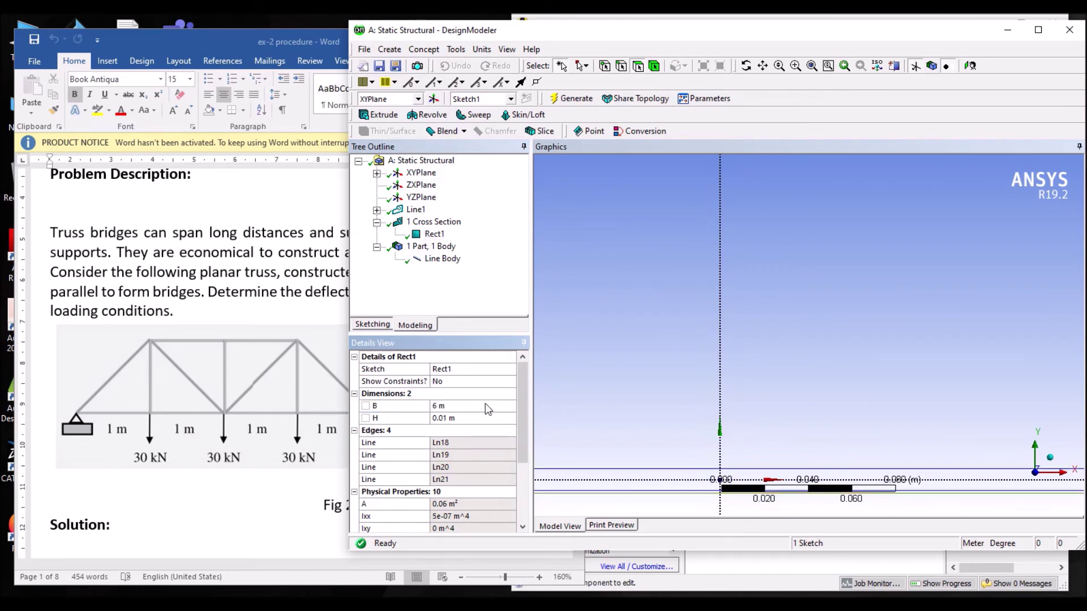
pyautogui.click(465, 419)
pyautogui.write('6')
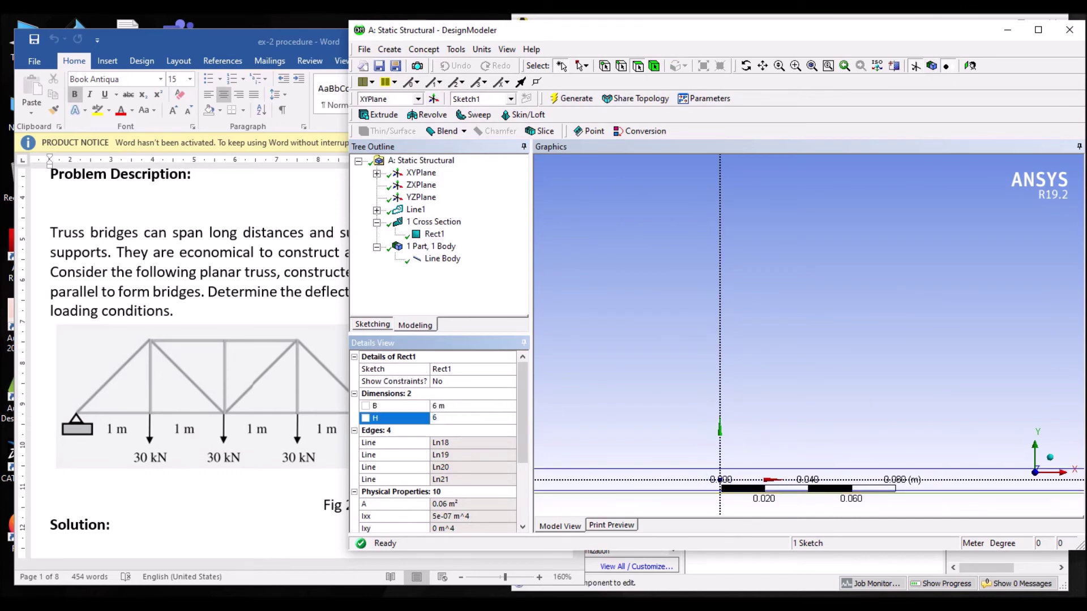
pyautogui.press('Return')
# Step: Check the member size's unit in the Word description and switch the DesignModeler length unit to centimeter
pyautogui.hotkey('alt', 'Tab')
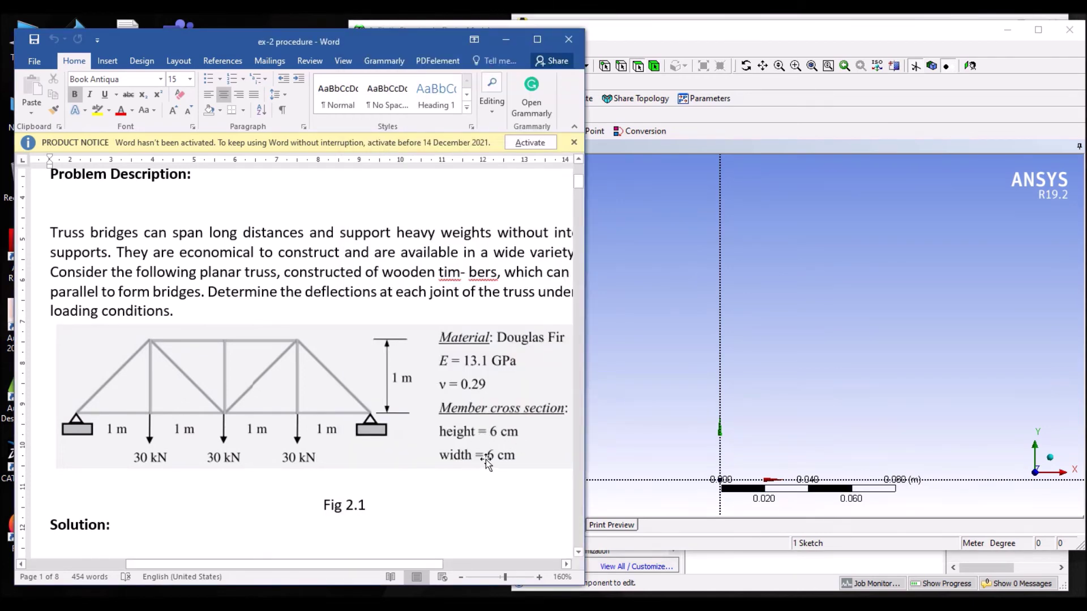
pyautogui.click(629, 368)
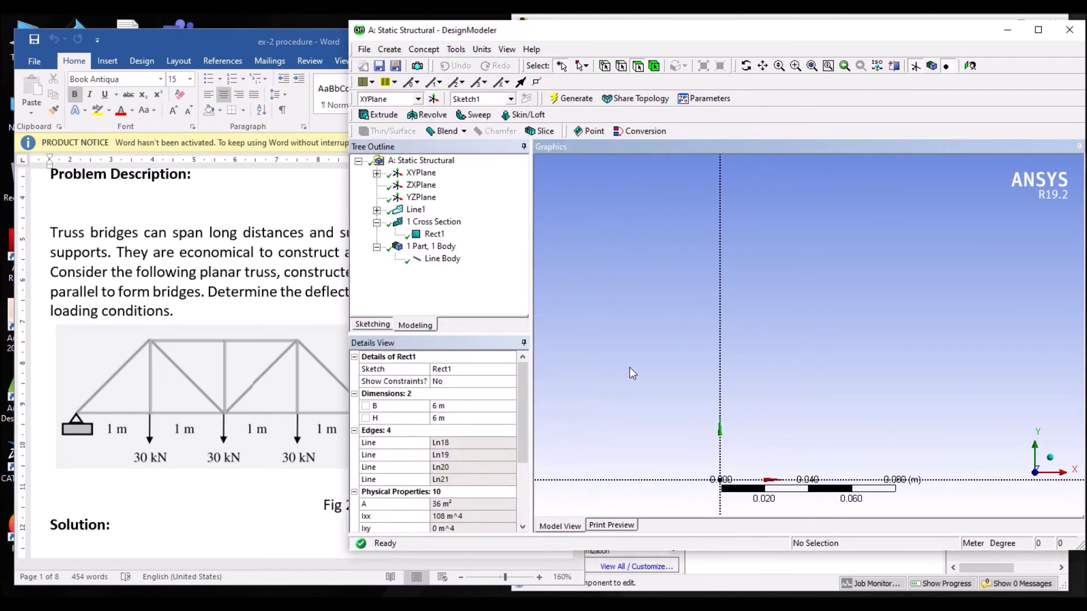
pyautogui.click(483, 49)
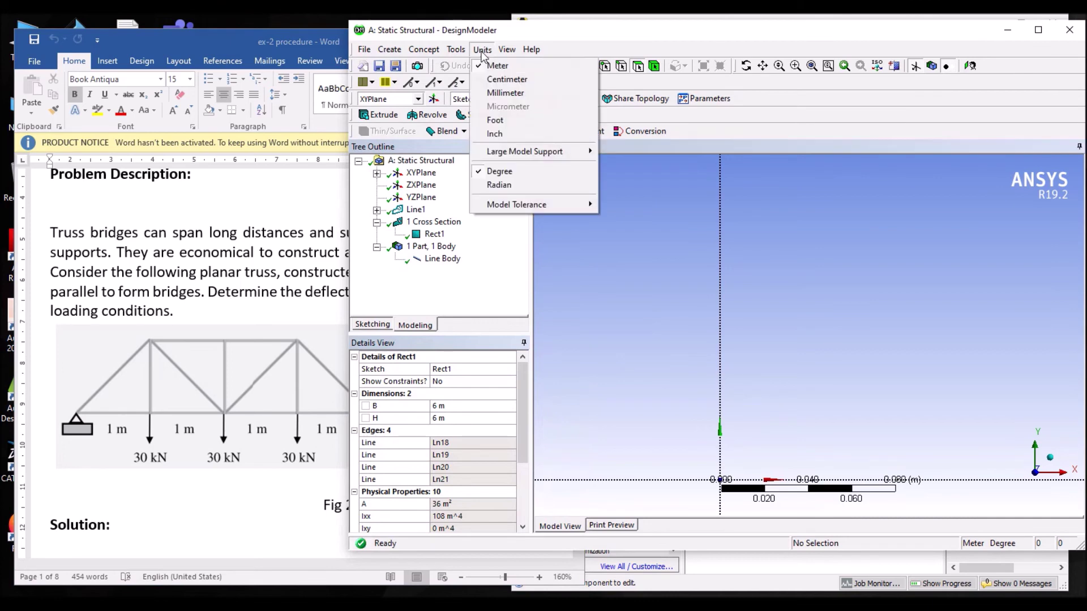
pyautogui.click(496, 82)
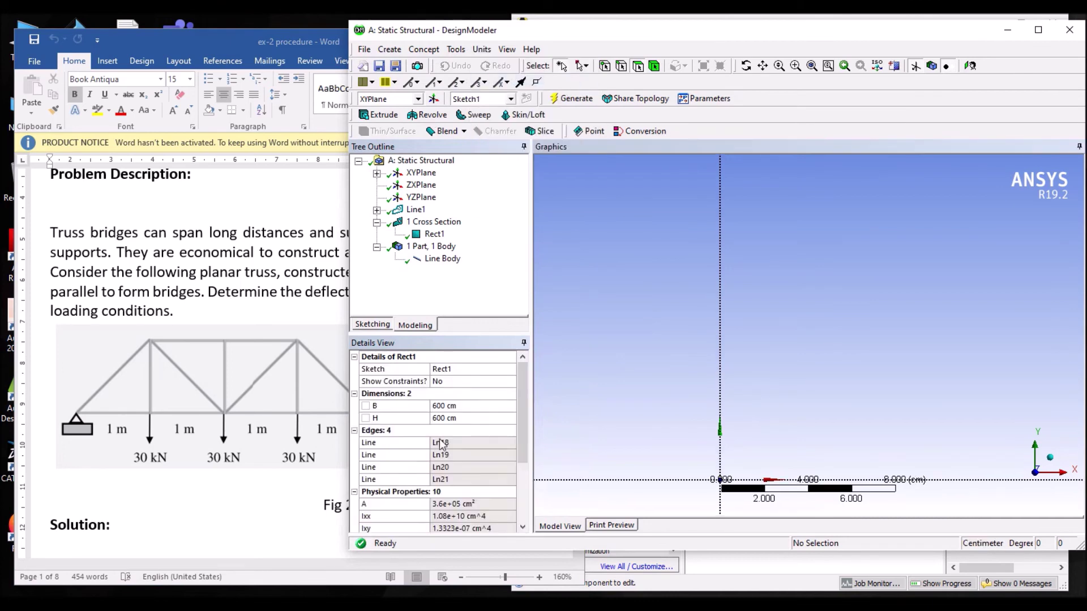
# Step: Set the rectangular cross section's B and H dimensions to 6 cm each
pyautogui.click(508, 405)
pyautogui.write('6')
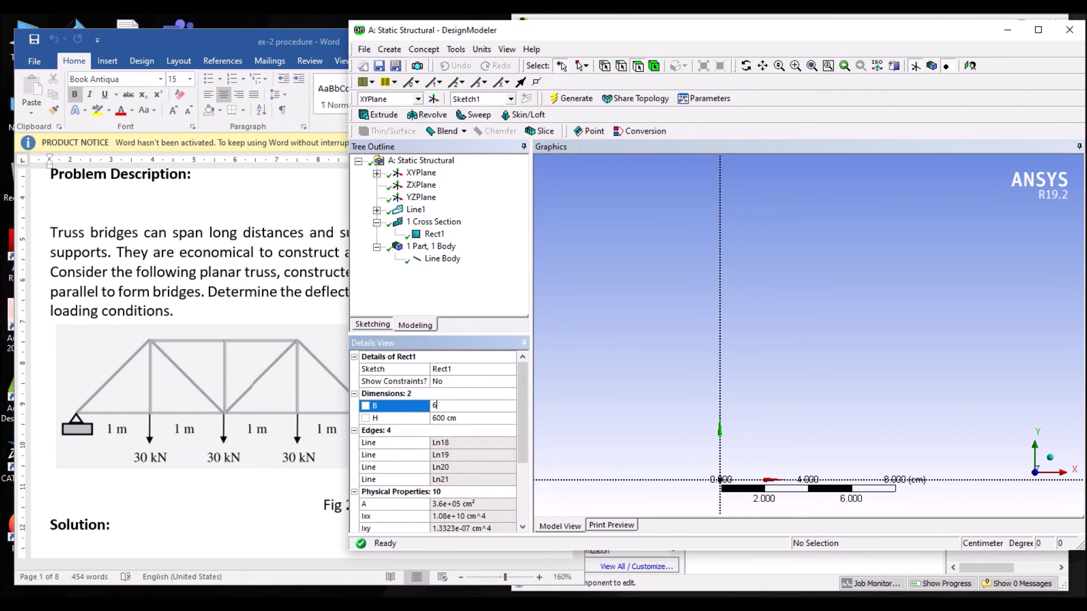
pyautogui.press('Return')
pyautogui.click(500, 418)
pyautogui.write('6')
pyautogui.press('Return')
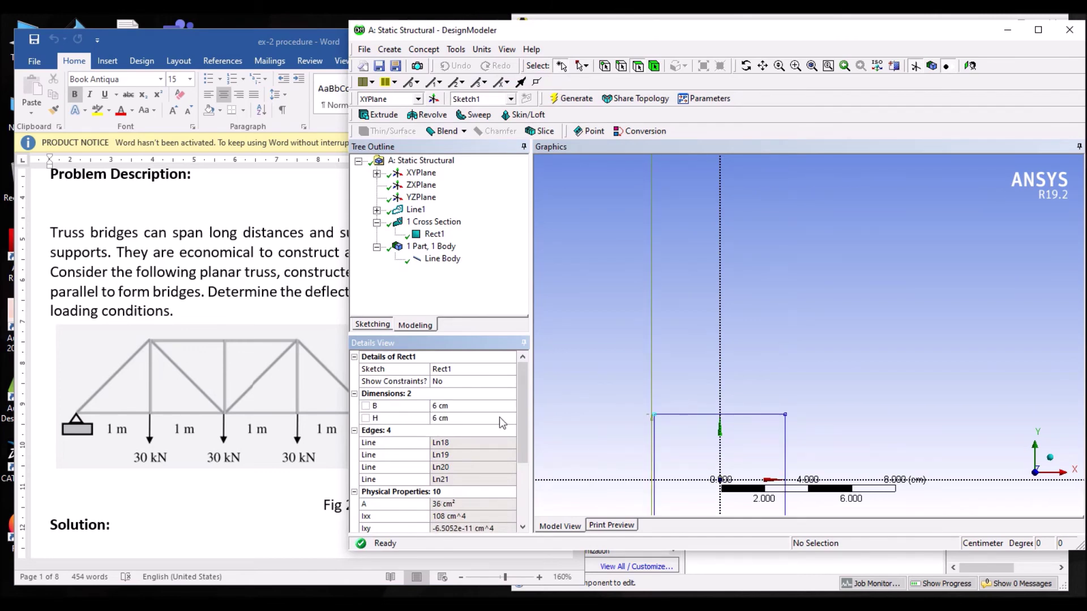
pyautogui.scroll(-2, 720, 349)
pyautogui.keyDown('ctrl'); pyautogui.moveTo(721, 351); pyautogui.dragTo(791, 242, button='middle'); pyautogui.keyUp('ctrl')
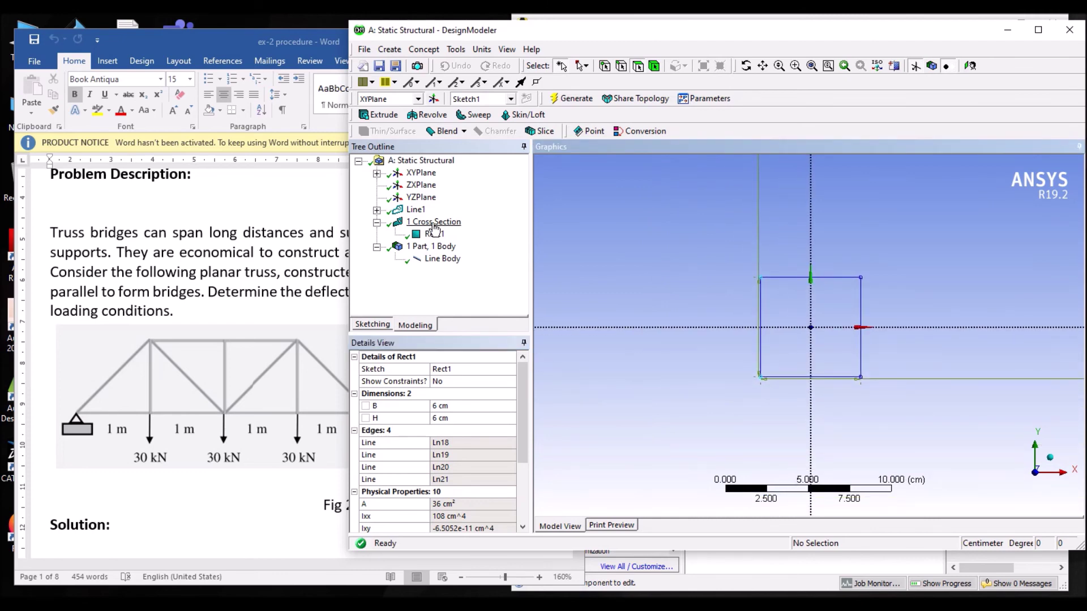
# Step: Assign the Rect1 cross section to the truss line body
pyautogui.click(442, 259)
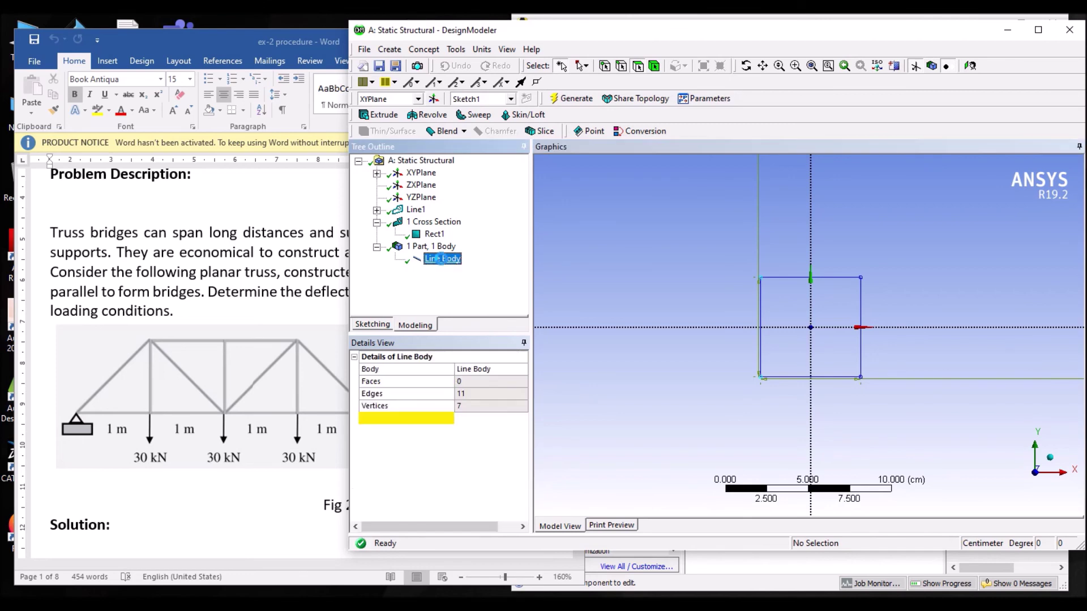
pyautogui.click(474, 420)
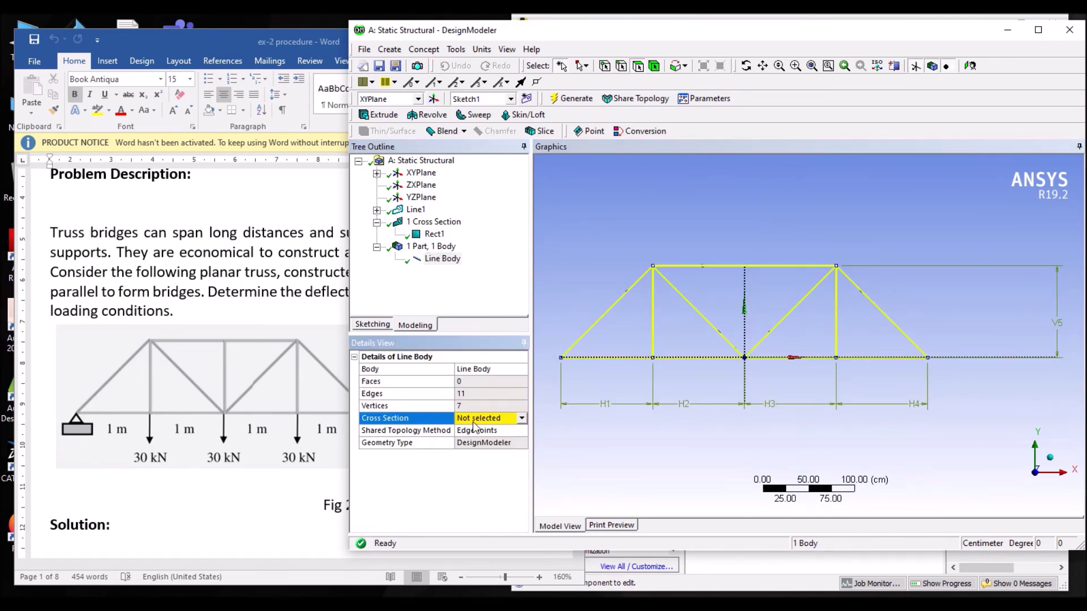
pyautogui.click(522, 419)
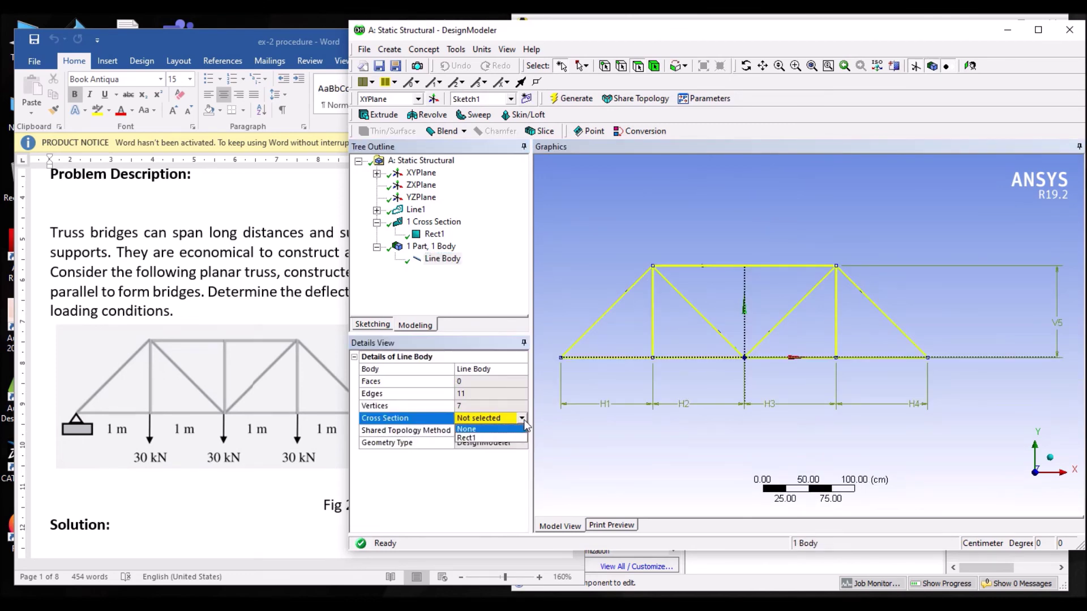
pyautogui.click(493, 438)
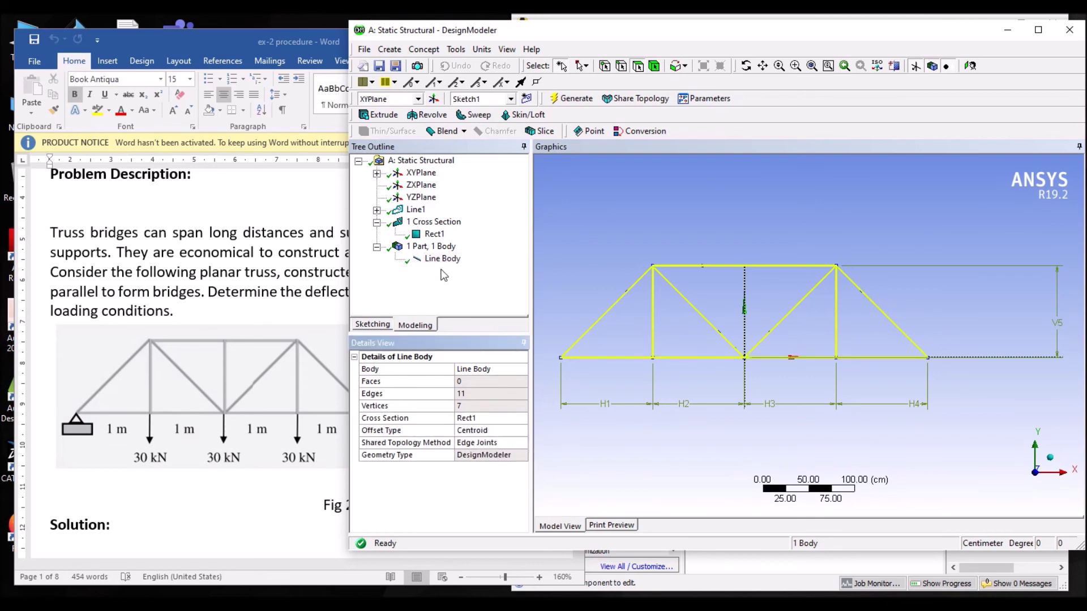
pyautogui.rightClick(495, 371)
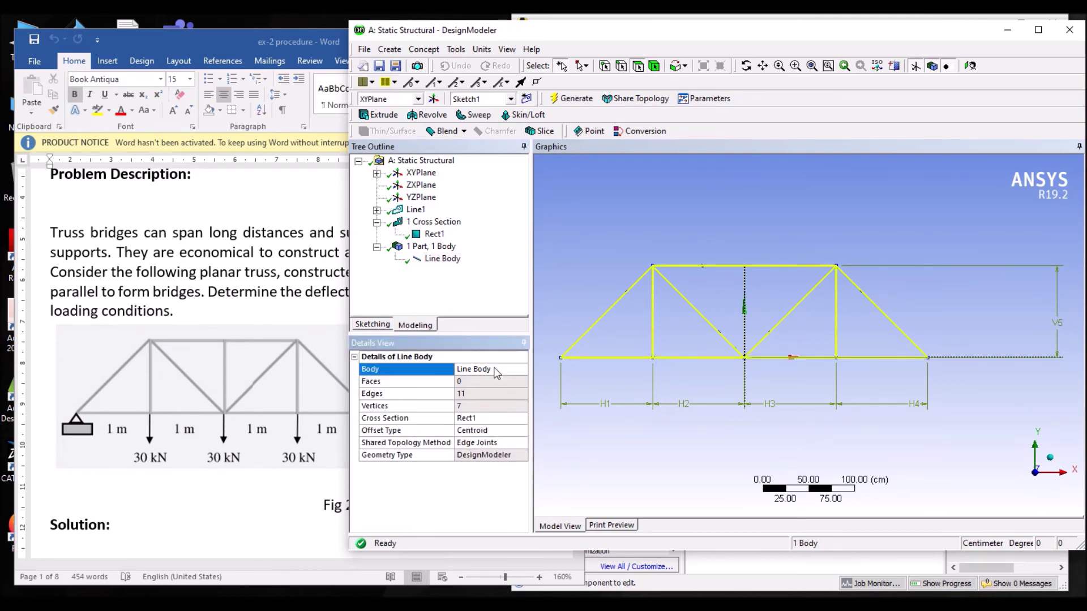
pyautogui.click(540, 376)
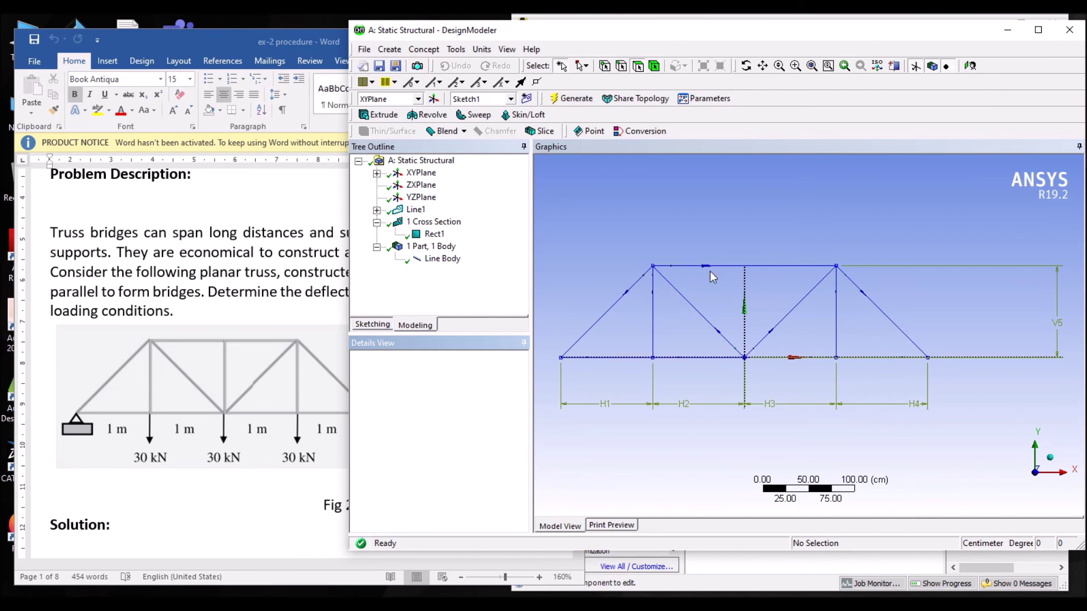
# Step: Turn on the display of cross section solids and view the truss members in 3D
pyautogui.click(508, 50)
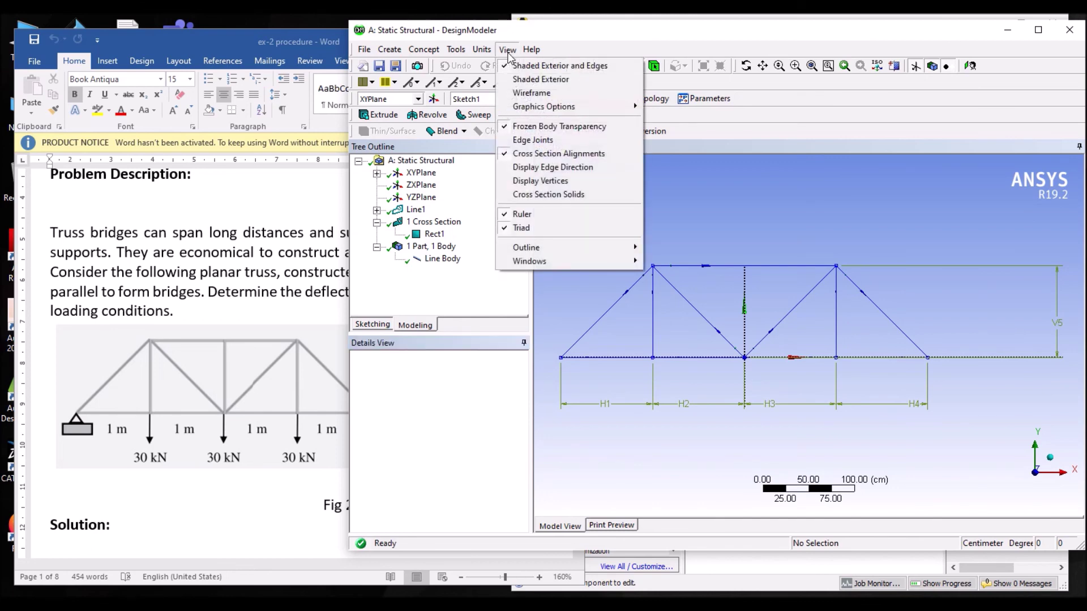
pyautogui.click(521, 195)
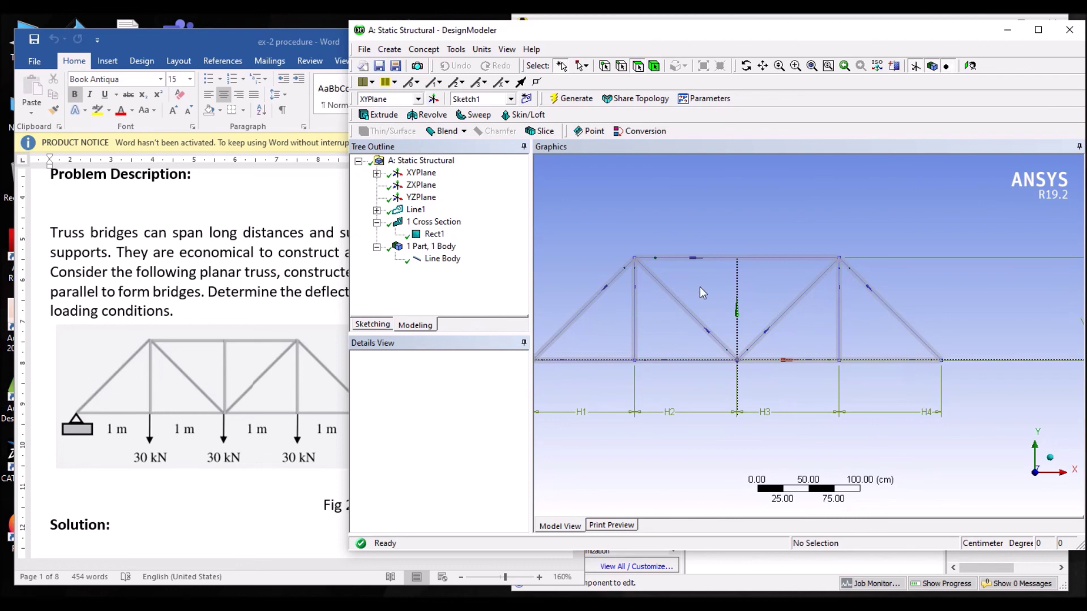
pyautogui.keyDown('ctrl'); pyautogui.moveTo(710, 286); pyautogui.dragTo(864, 283, button='middle'); pyautogui.keyUp('ctrl')
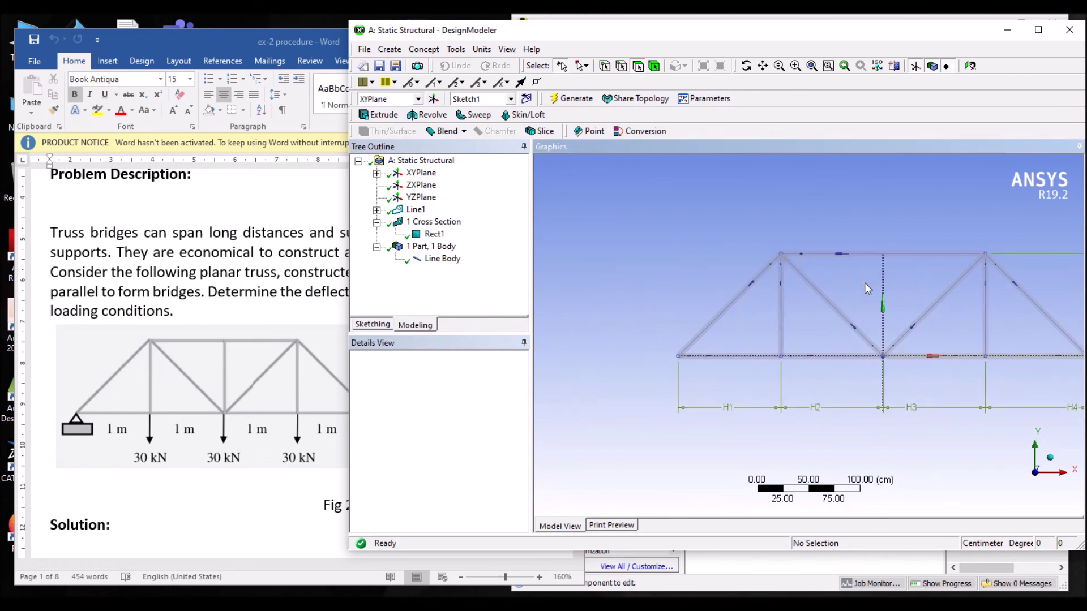
pyautogui.moveTo(830, 321); pyautogui.dragTo(801, 323, button='middle')
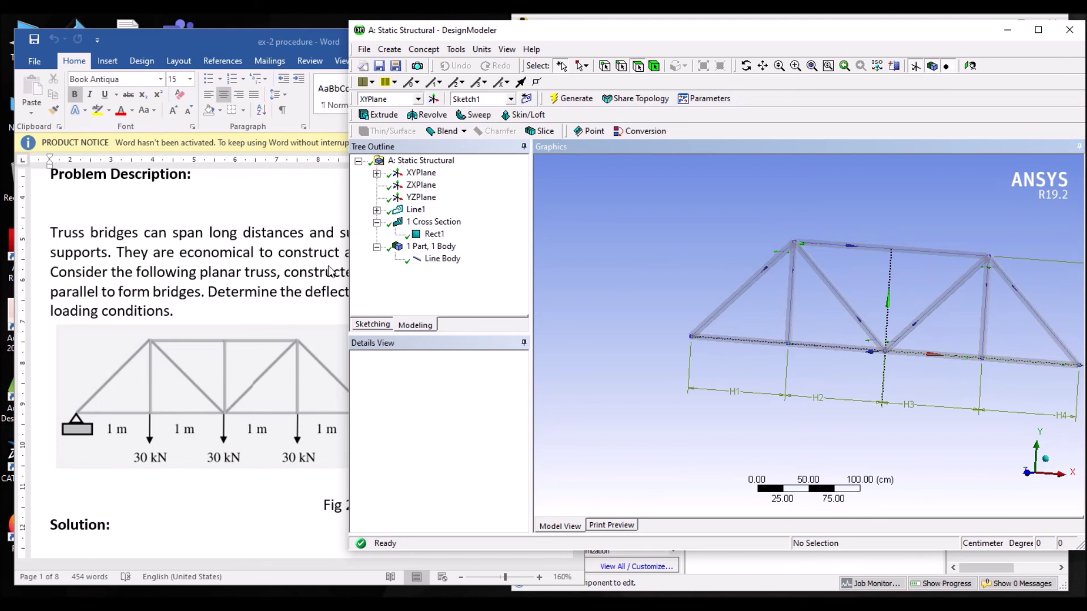
# Step: Switch to the Workbench project, select the Static Structural system's Model cell and maximize the project window
pyautogui.click(295, 310)
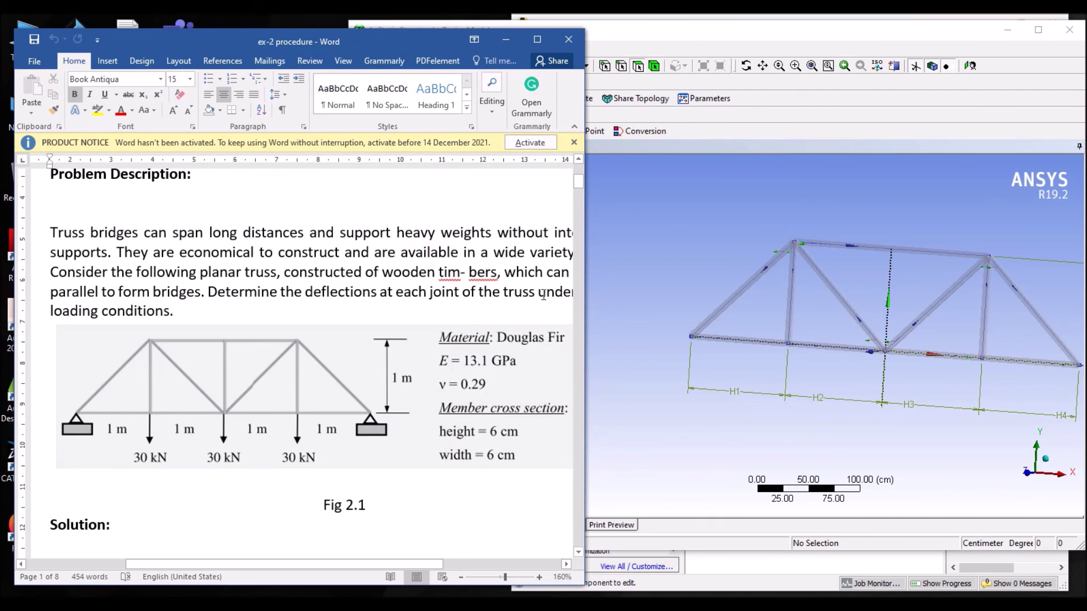
pyautogui.click(644, 333)
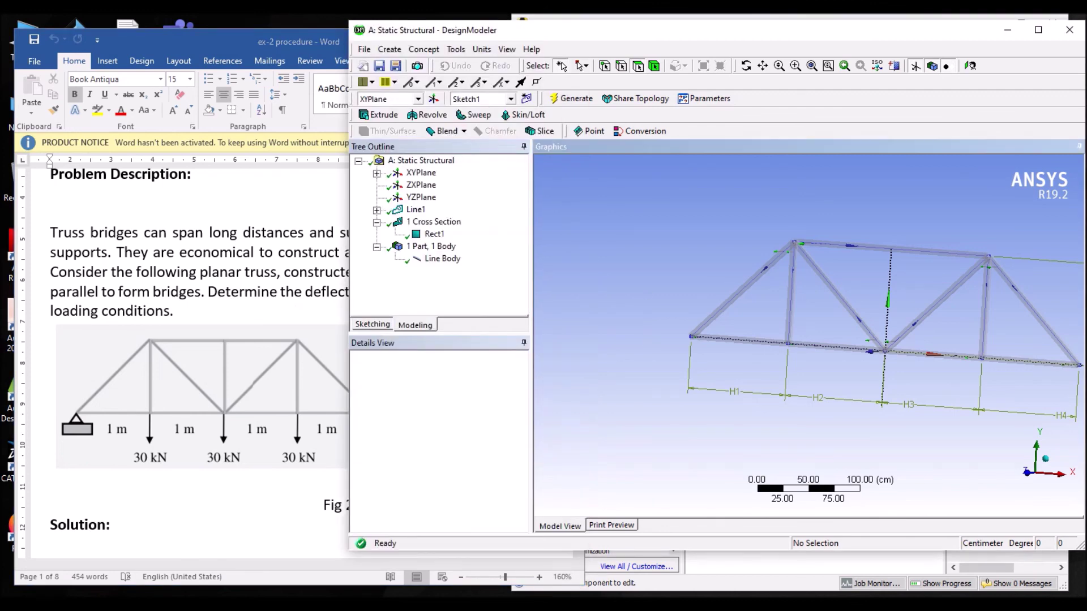
pyautogui.hotkey('alt', 'Tab')
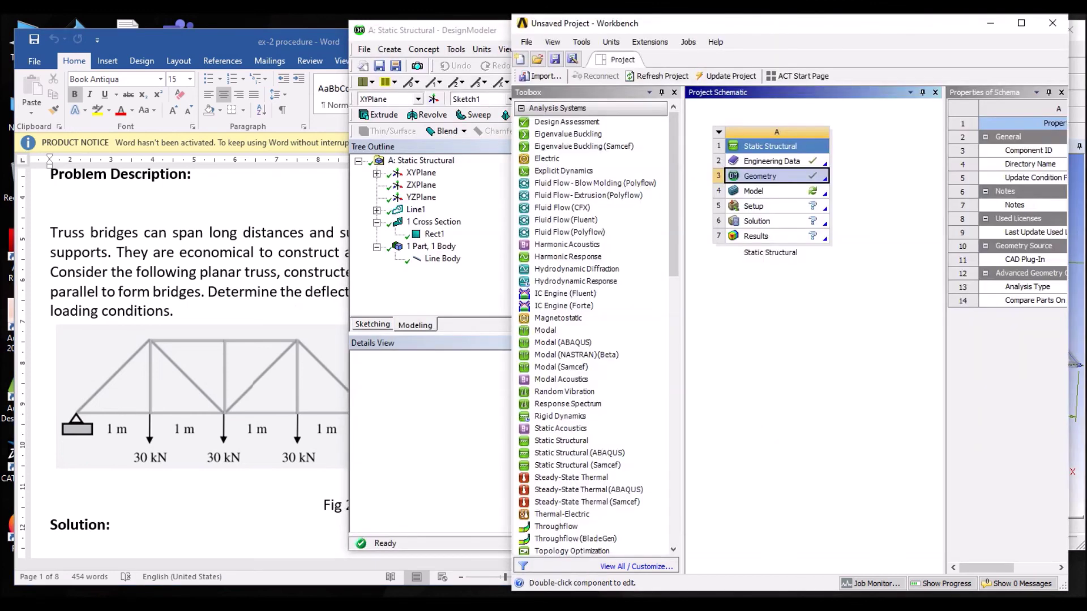
pyautogui.click(783, 195)
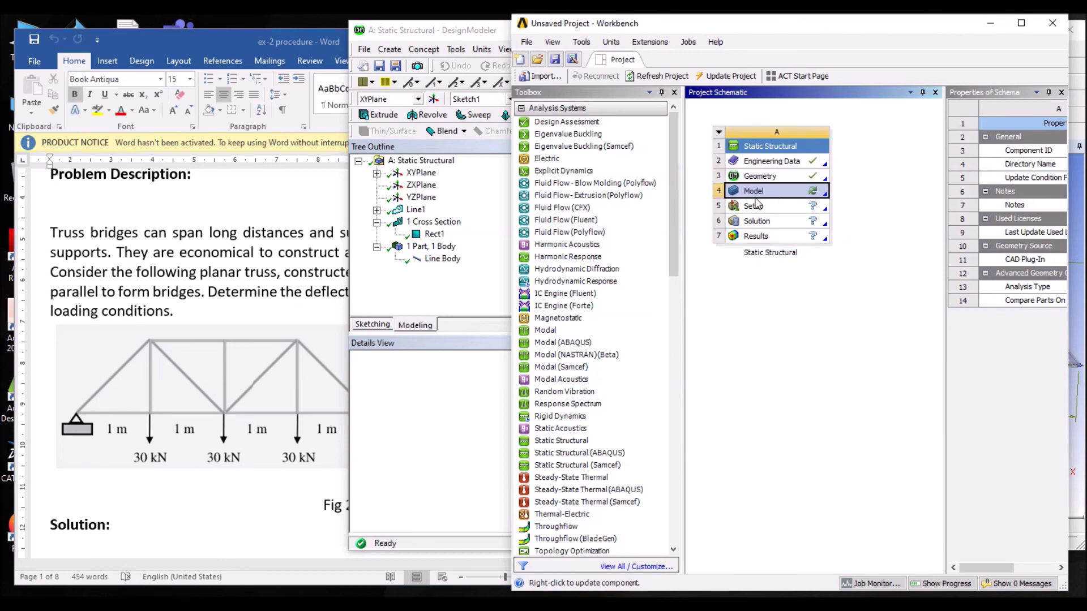
pyautogui.click(790, 195)
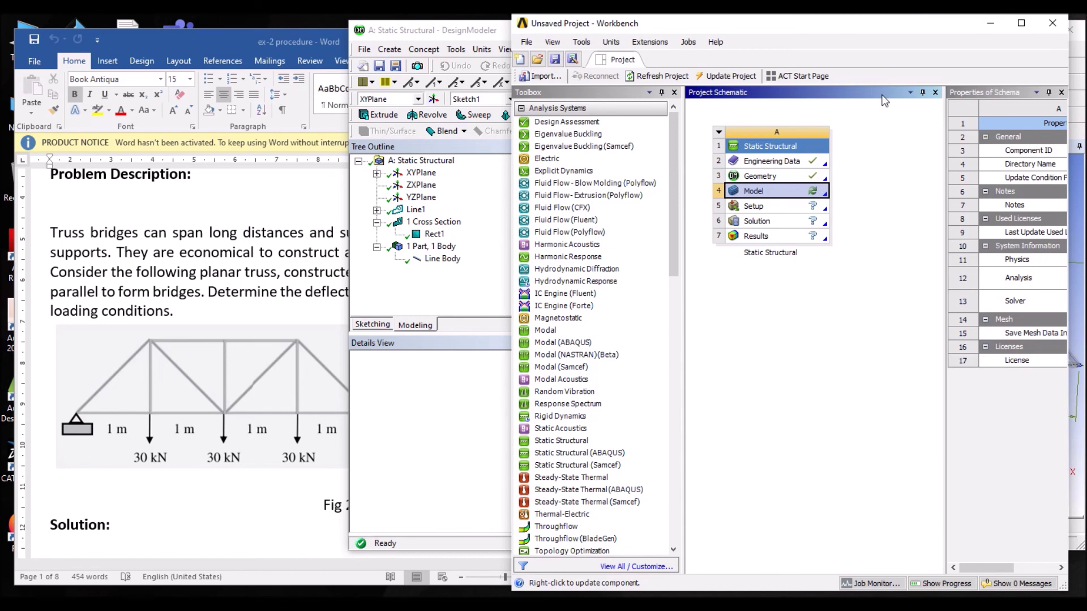
pyautogui.click(1020, 23)
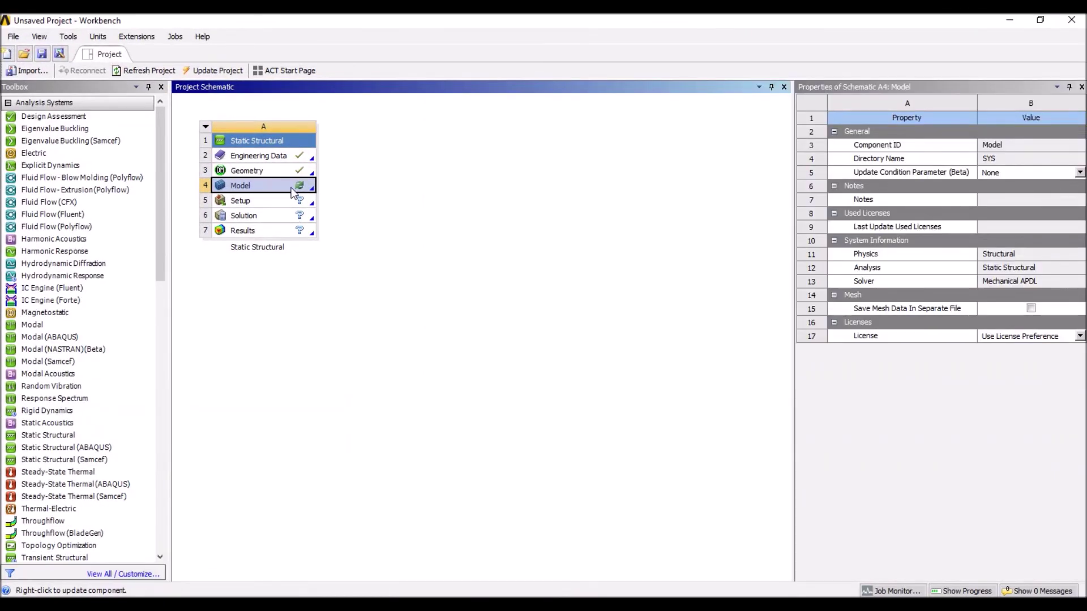